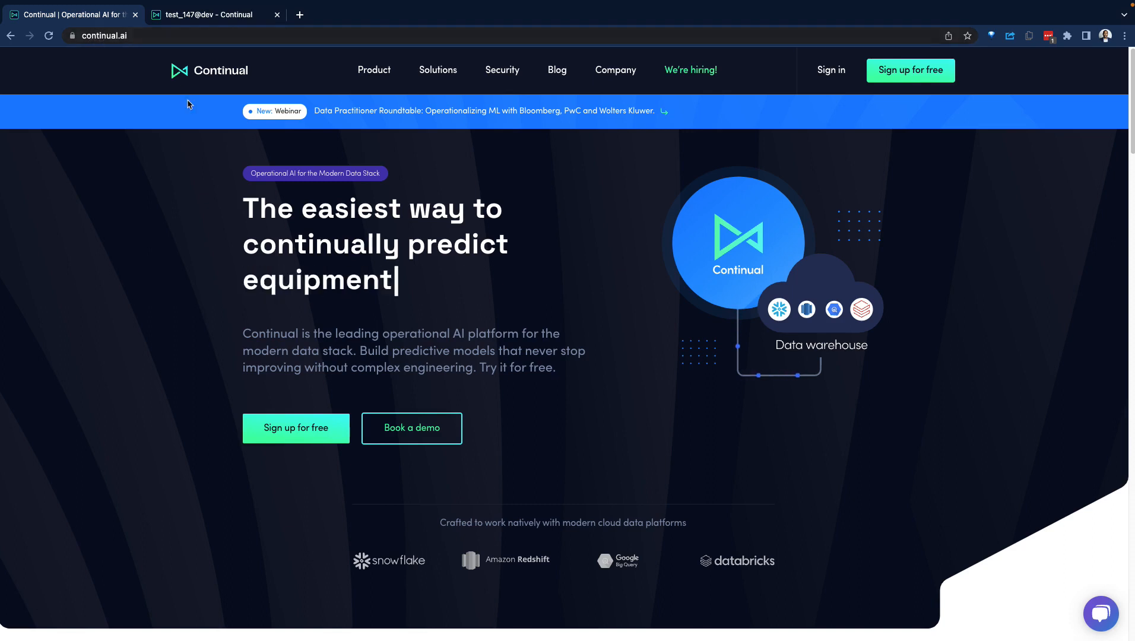
# Step: Examine the Continual home page, from its headline and product description to the section on modern data teams
pyautogui.scroll(-1, 457, 285)
pyautogui.scroll(-2, 457, 286)
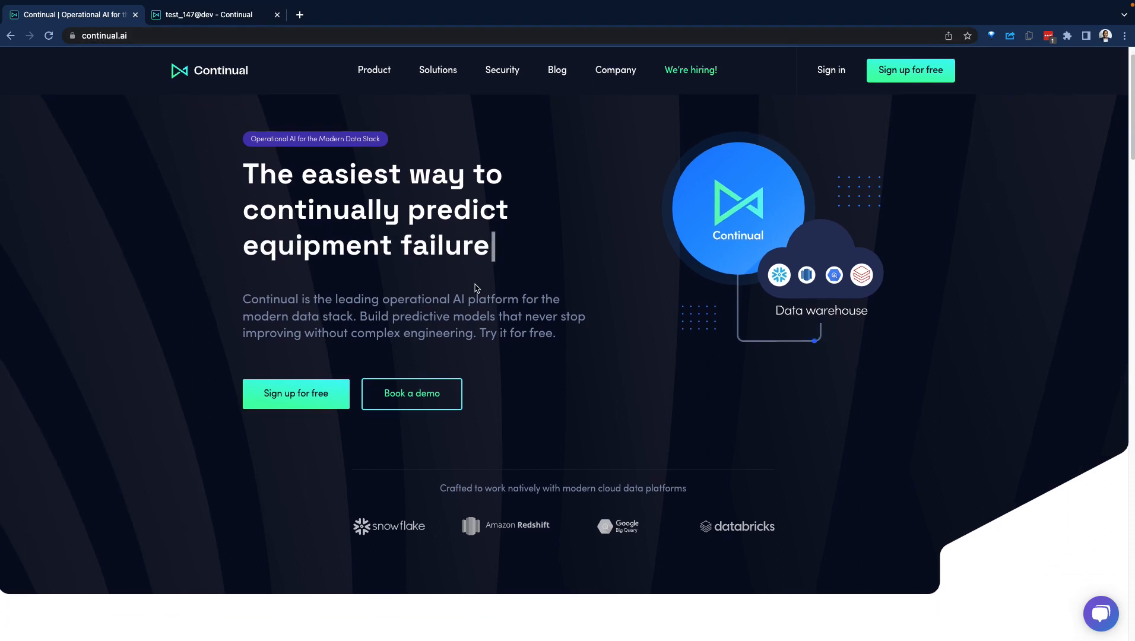
pyautogui.scroll(-2, 680, 323)
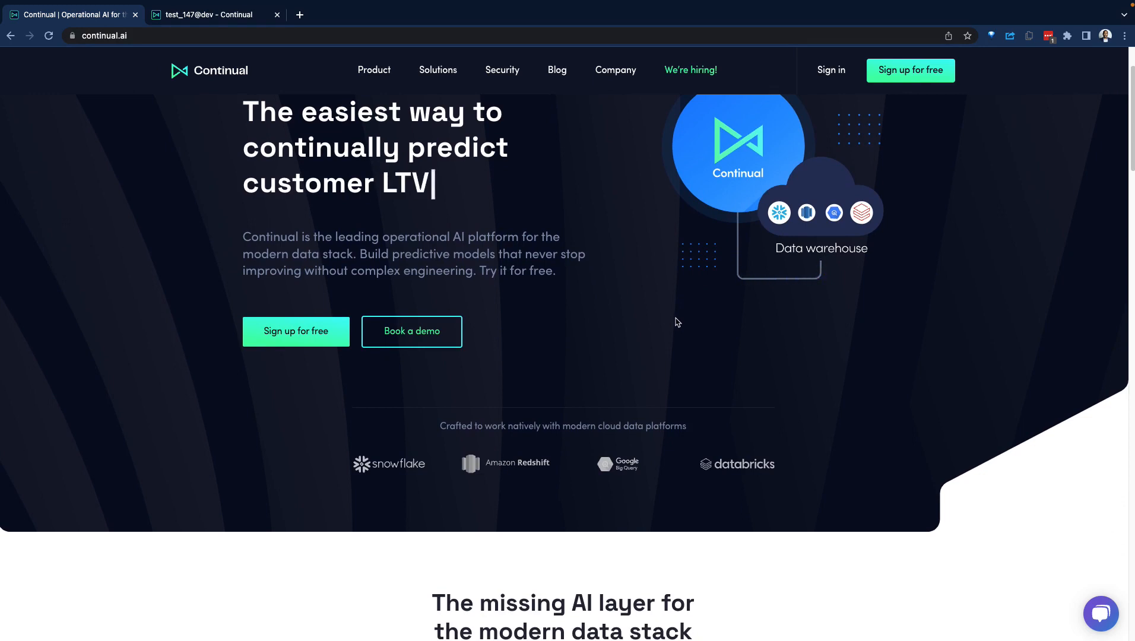
pyautogui.scroll(3, 617, 325)
pyautogui.scroll(1, 607, 327)
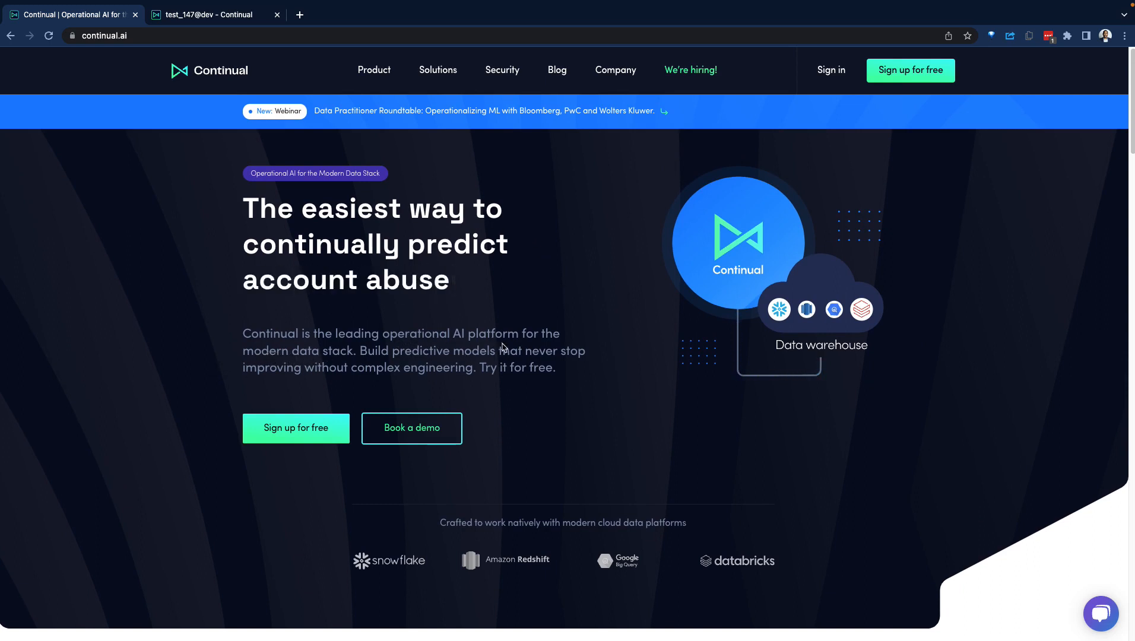
pyautogui.scroll(-1, 473, 359)
pyautogui.scroll(-4, 473, 358)
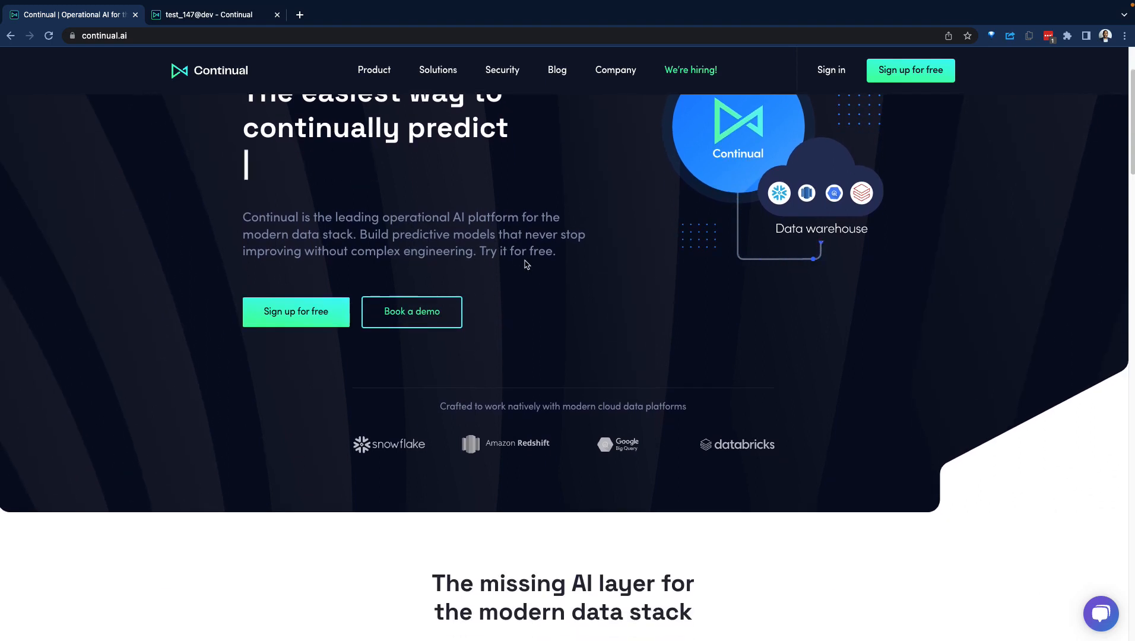
pyautogui.scroll(-1, 416, 261)
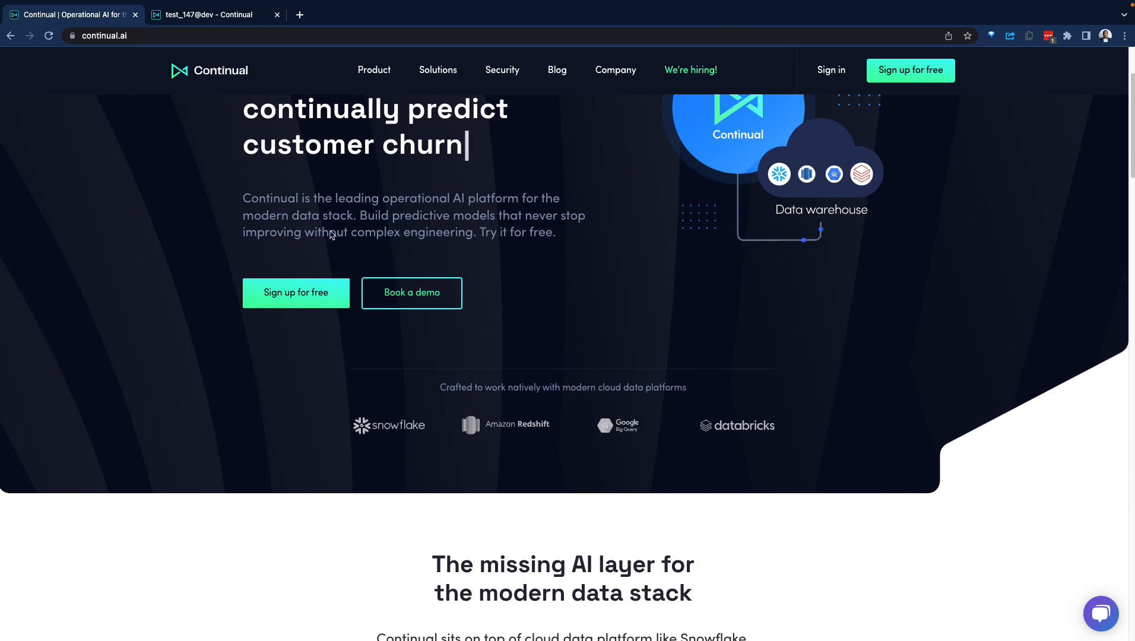
pyautogui.click(239, 198)
pyautogui.moveTo(240, 198); pyautogui.dragTo(298, 198)
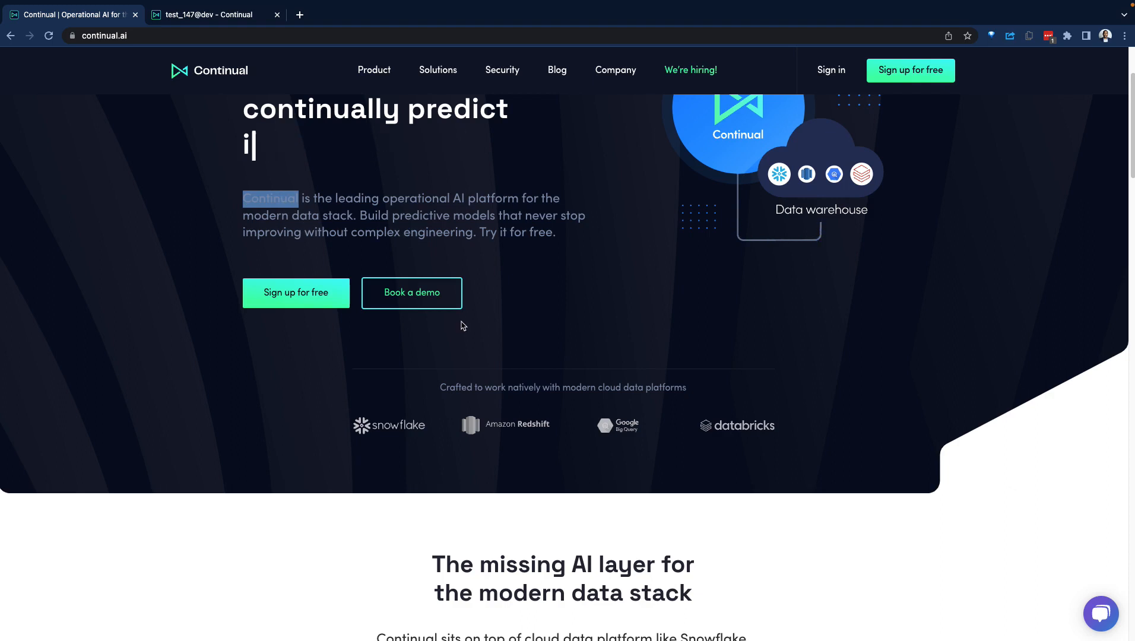
pyautogui.scroll(3, 621, 314)
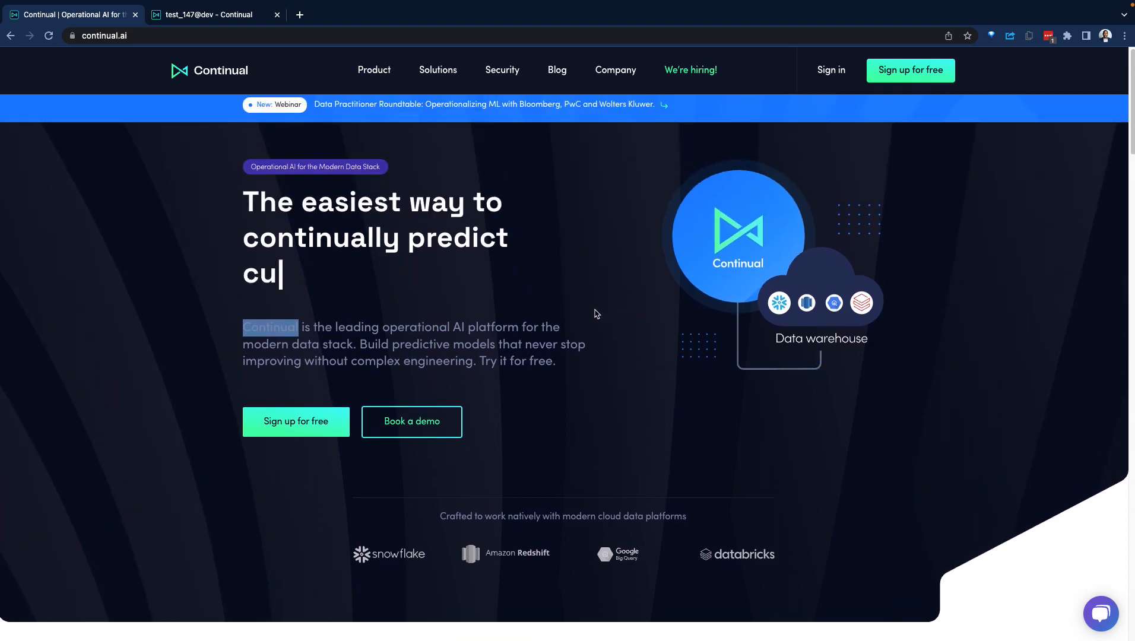
pyautogui.scroll(-8, 590, 369)
pyautogui.scroll(-10, 594, 386)
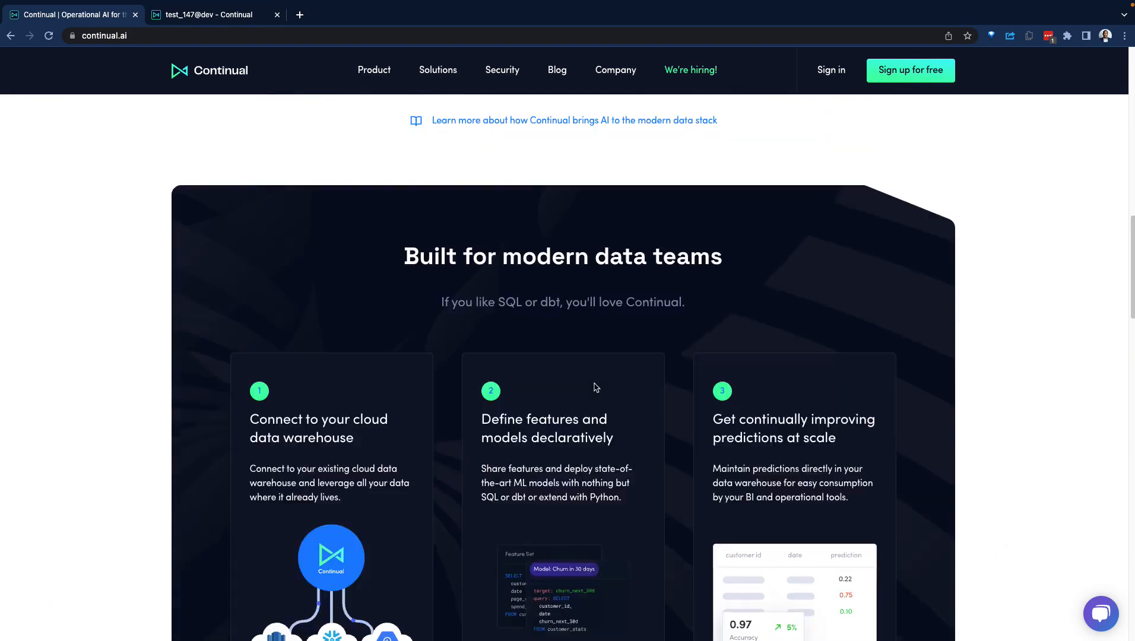
pyautogui.scroll(15, 596, 383)
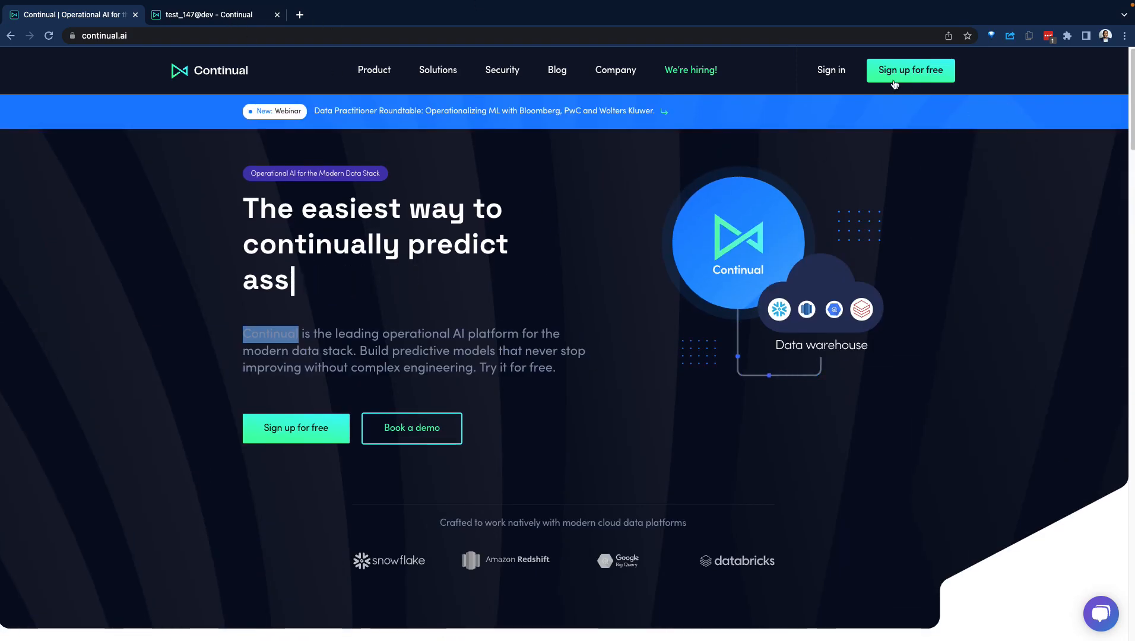
# Step: Switch to the Continual project and look through its Settings, Team, Feature Sets, Models, Changes and Environments pages, returning to the dashboard
pyautogui.click(209, 17)
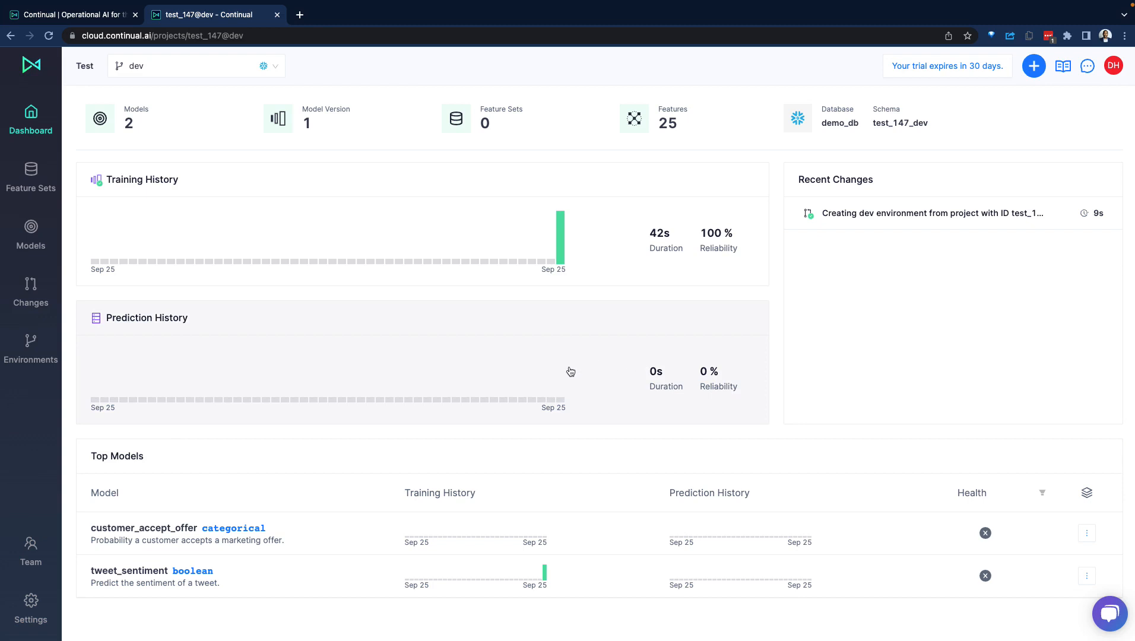
pyautogui.click(32, 619)
pyautogui.click(31, 555)
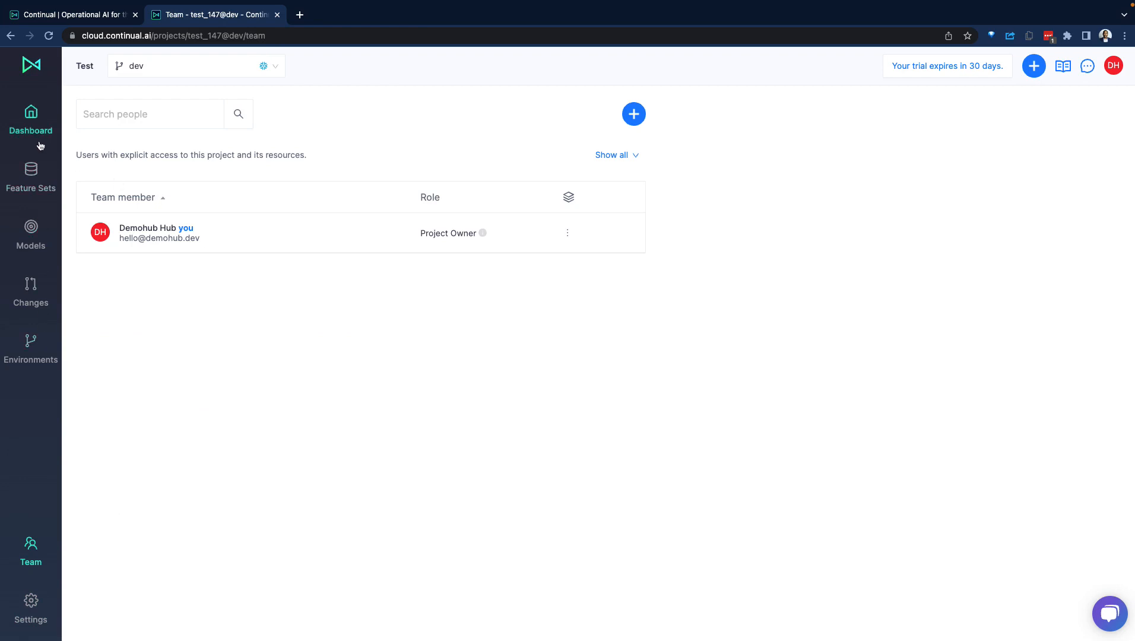
pyautogui.click(39, 192)
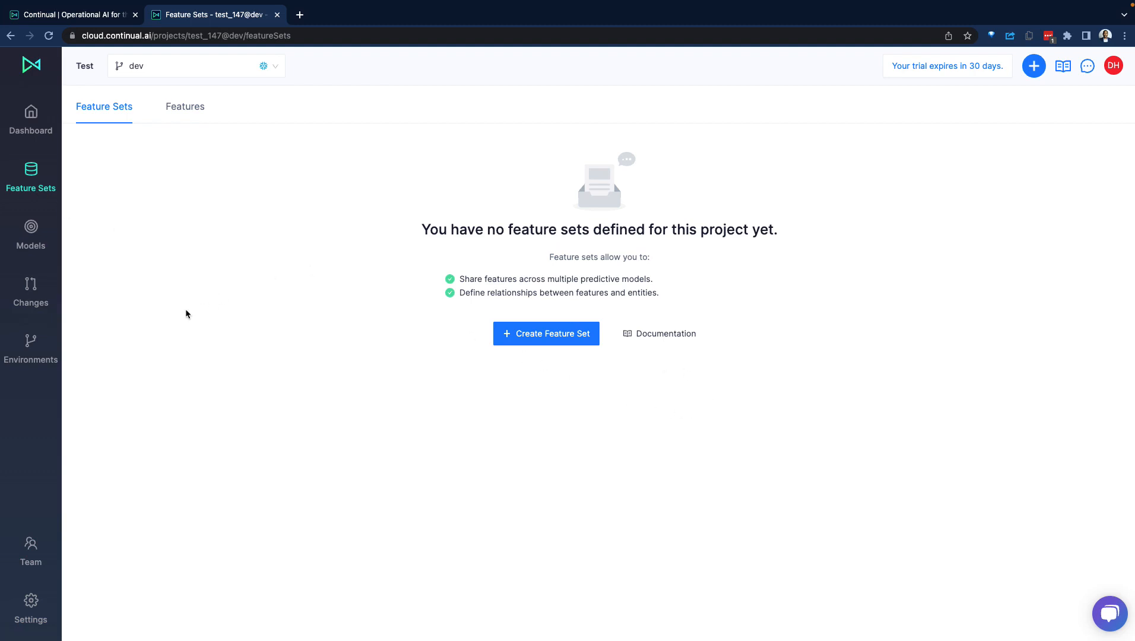
pyautogui.click(36, 248)
pyautogui.click(35, 303)
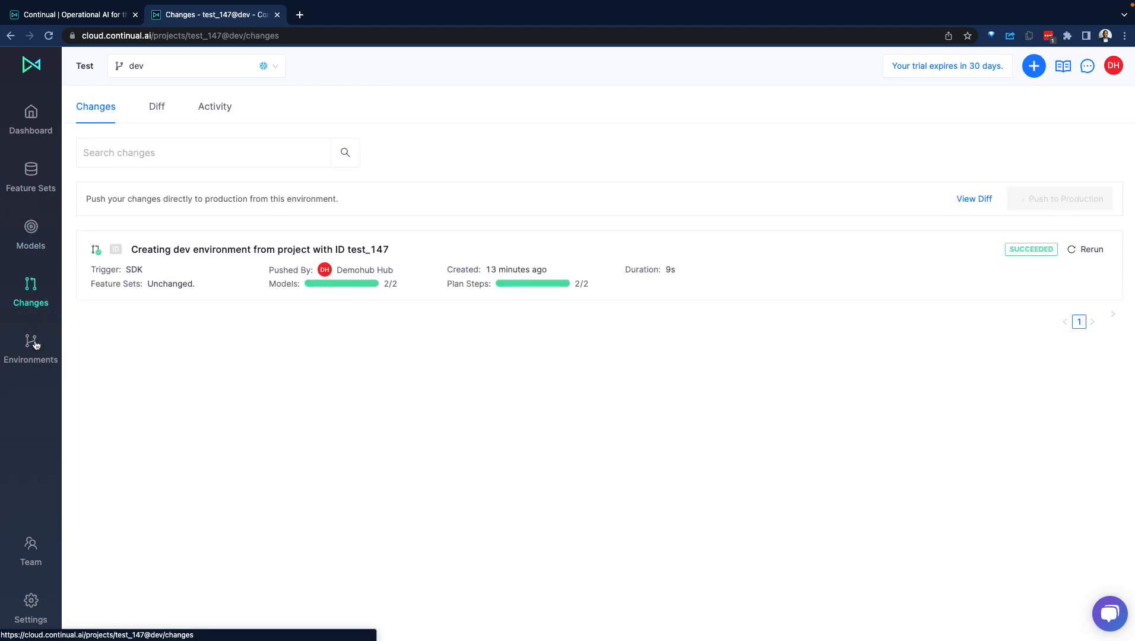
pyautogui.click(36, 363)
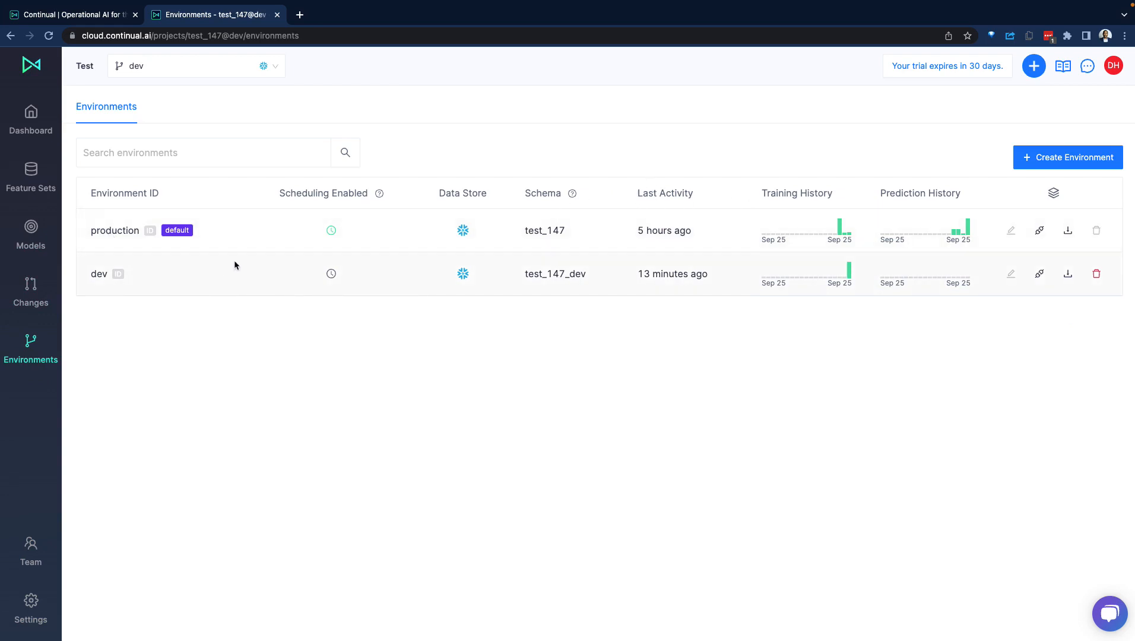
pyautogui.click(31, 129)
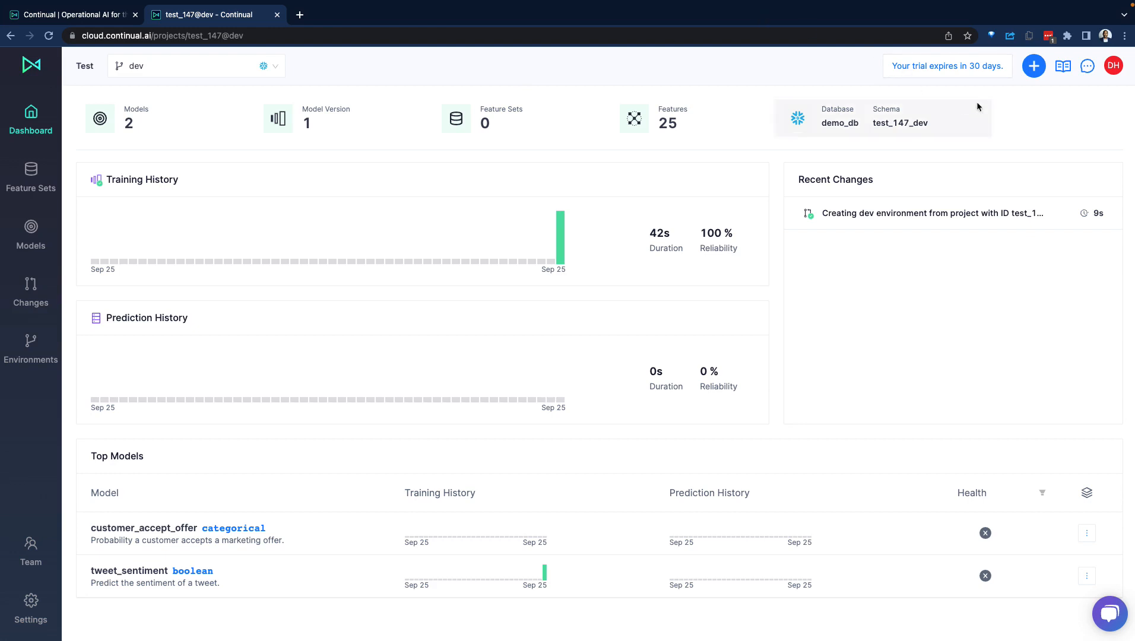
# Step: Start a new predictive model and copy the full name of the BANK_MARKETING table in the SAMPLE_DATA schema
pyautogui.click(1033, 65)
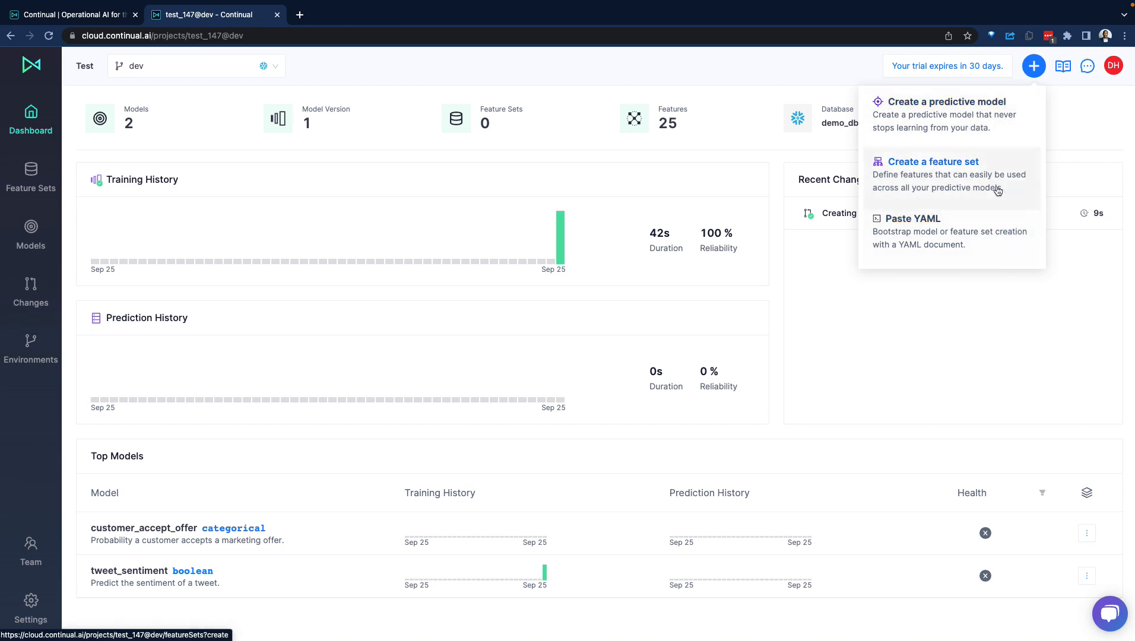
pyautogui.click(966, 125)
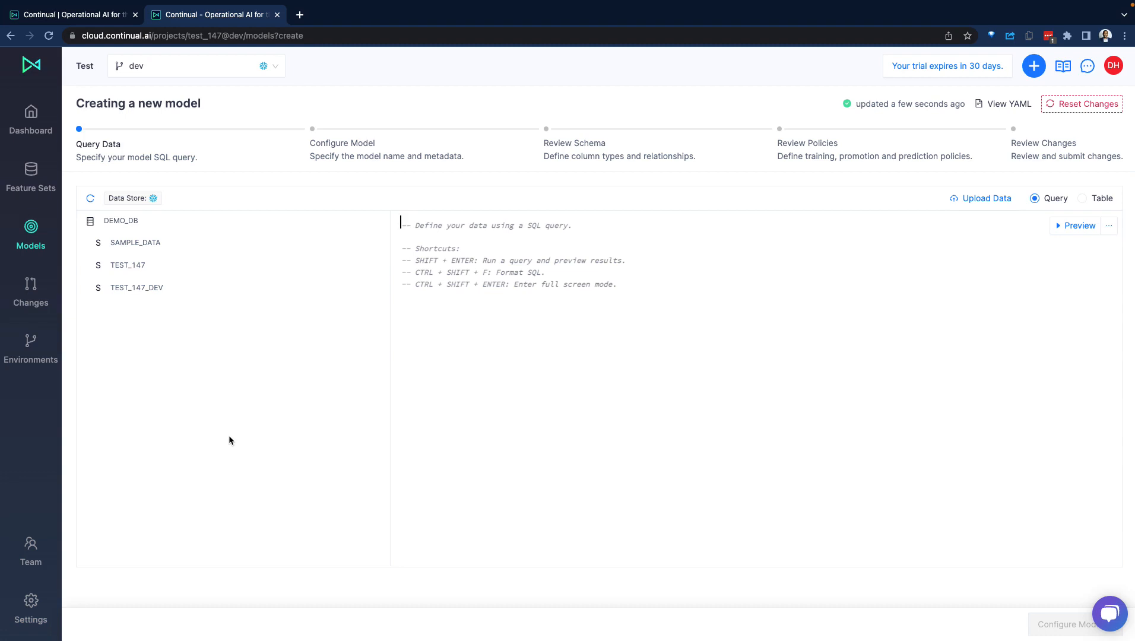
pyautogui.click(143, 243)
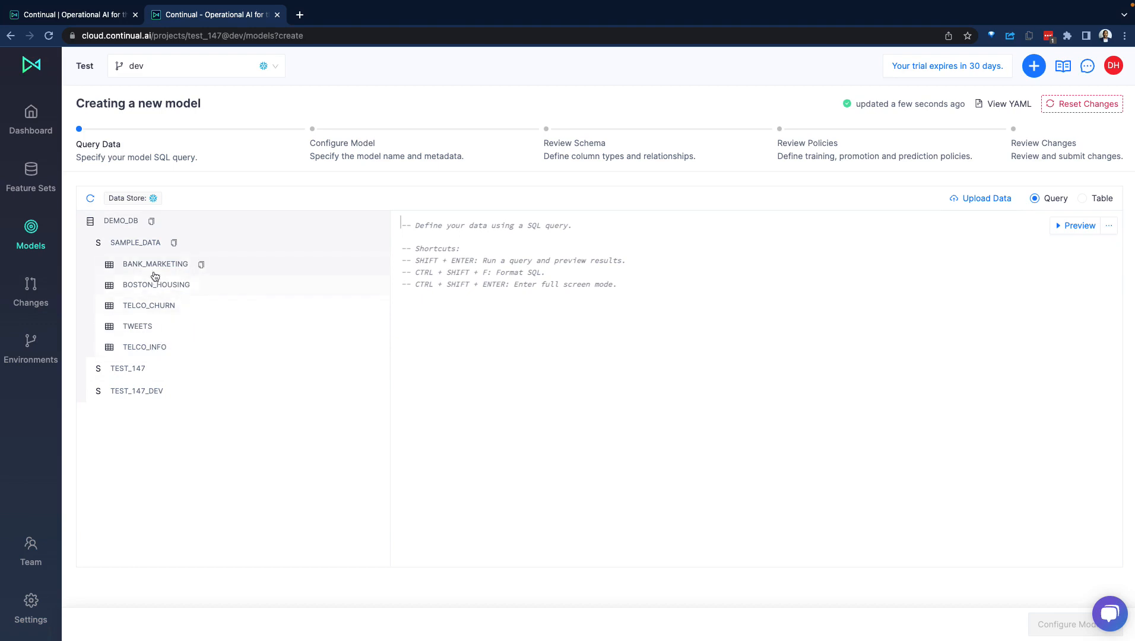
pyautogui.click(201, 264)
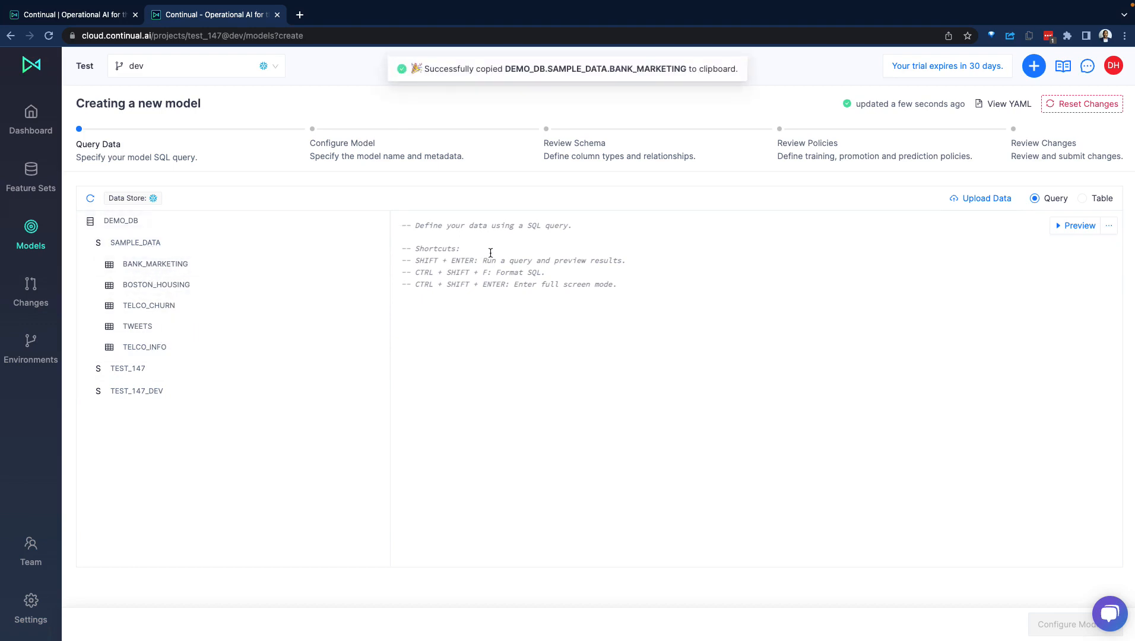
# Step: Write the model query select * from DEMO_DB.SAMPLE_DATA.BANK_MARKETING and preview its results
pyautogui.write('select')
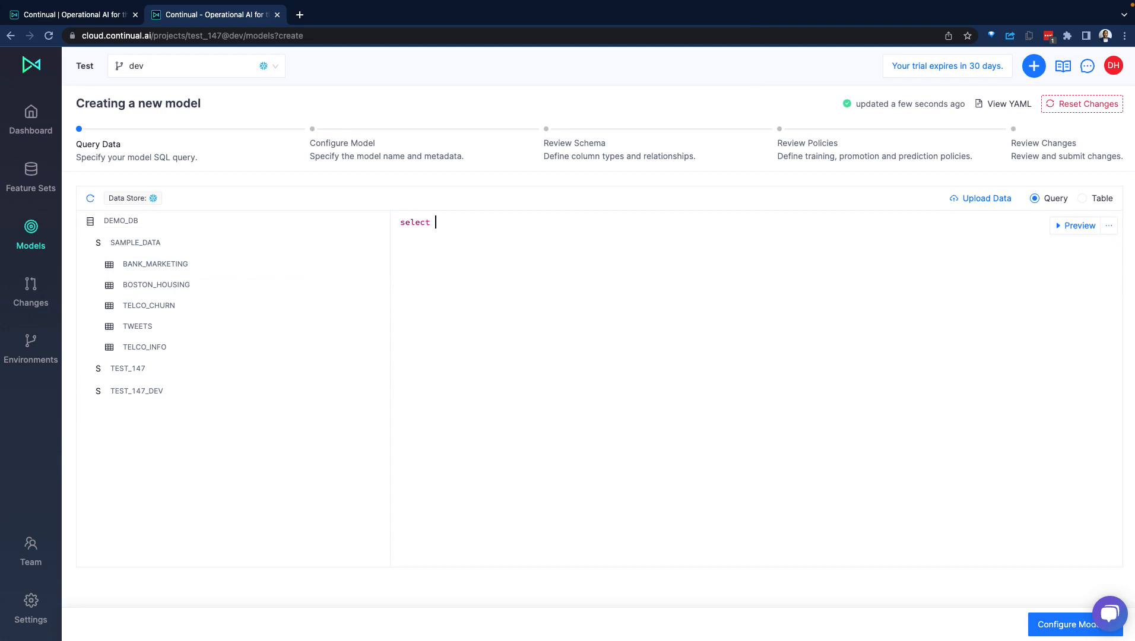
pyautogui.write(' *')
pyautogui.press('super+v')
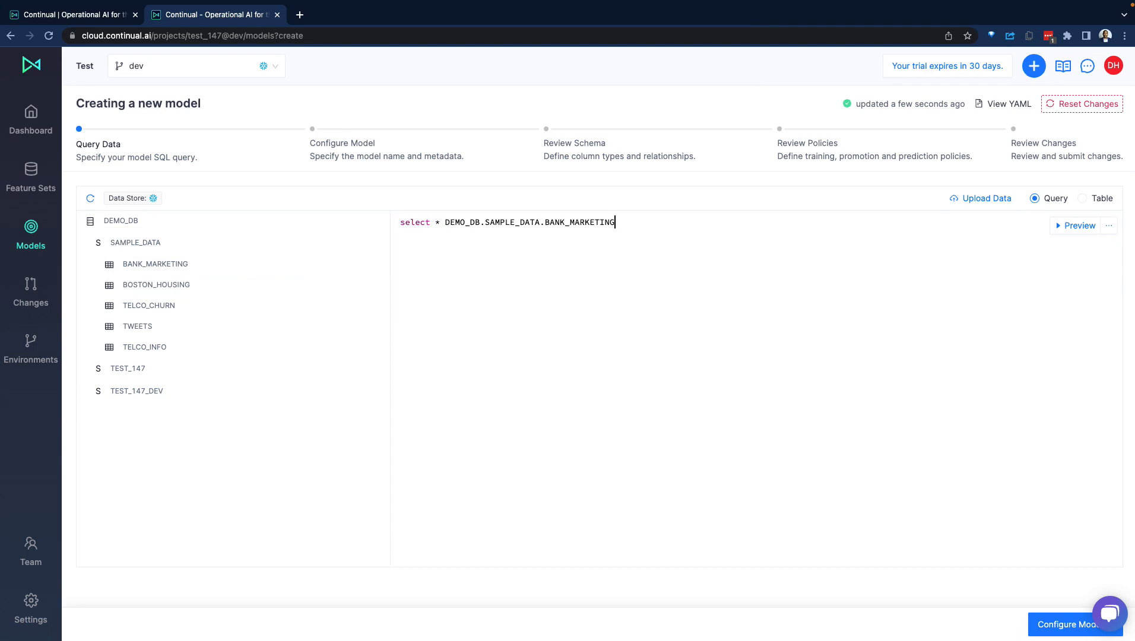
pyautogui.click(438, 221)
pyautogui.write('fro')
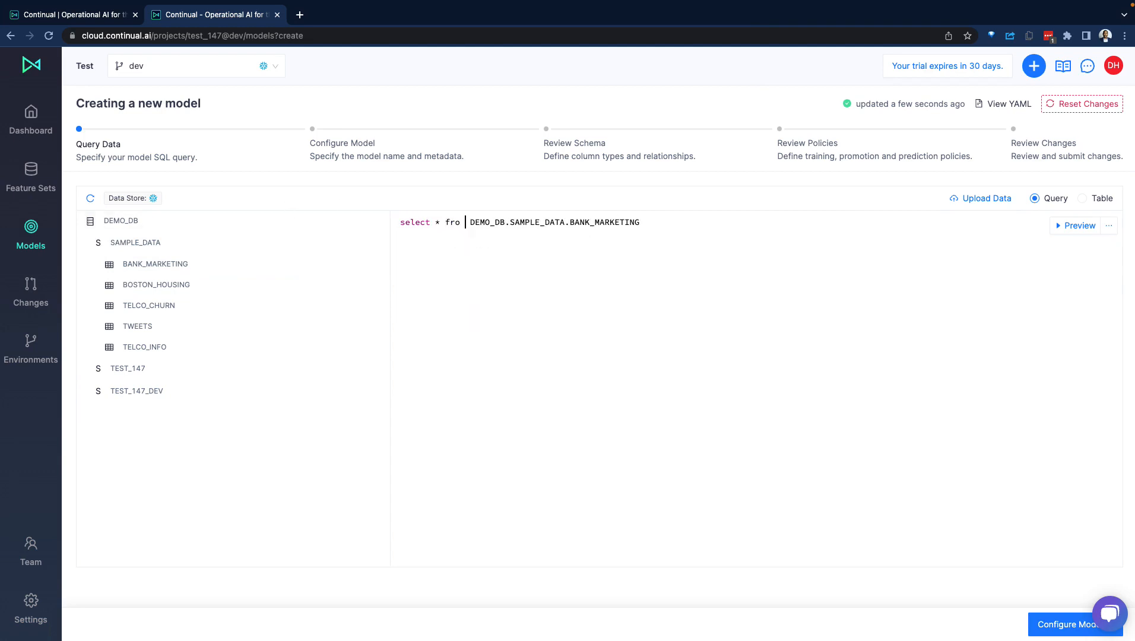
pyautogui.press('BackSpace')
pyautogui.write('m')
pyautogui.click(1075, 226)
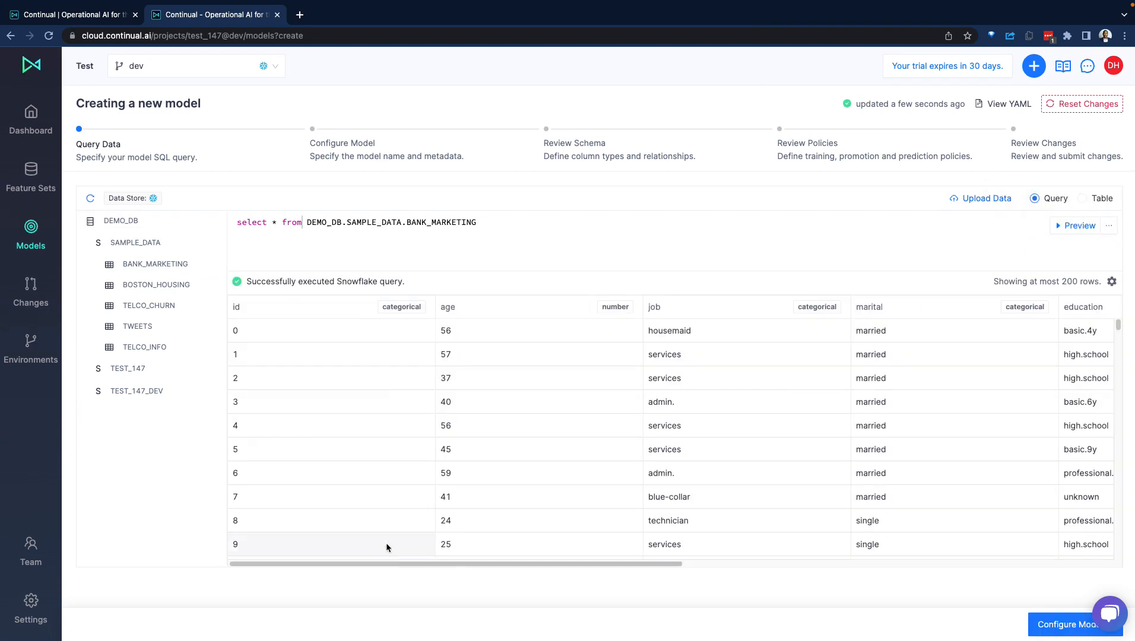
# Step: Examine all columns of the previewed query results through y, and the column types of the BANK_MARKETING table
pyautogui.moveTo(368, 566); pyautogui.dragTo(332, 545)
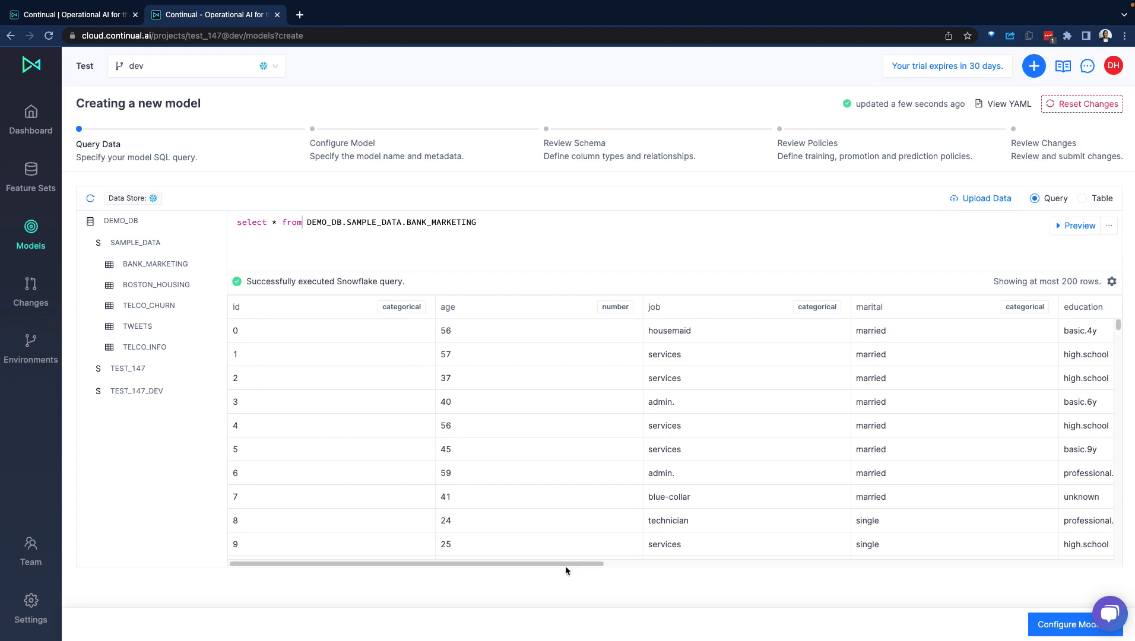
pyautogui.moveTo(566, 566); pyautogui.dragTo(1016, 565)
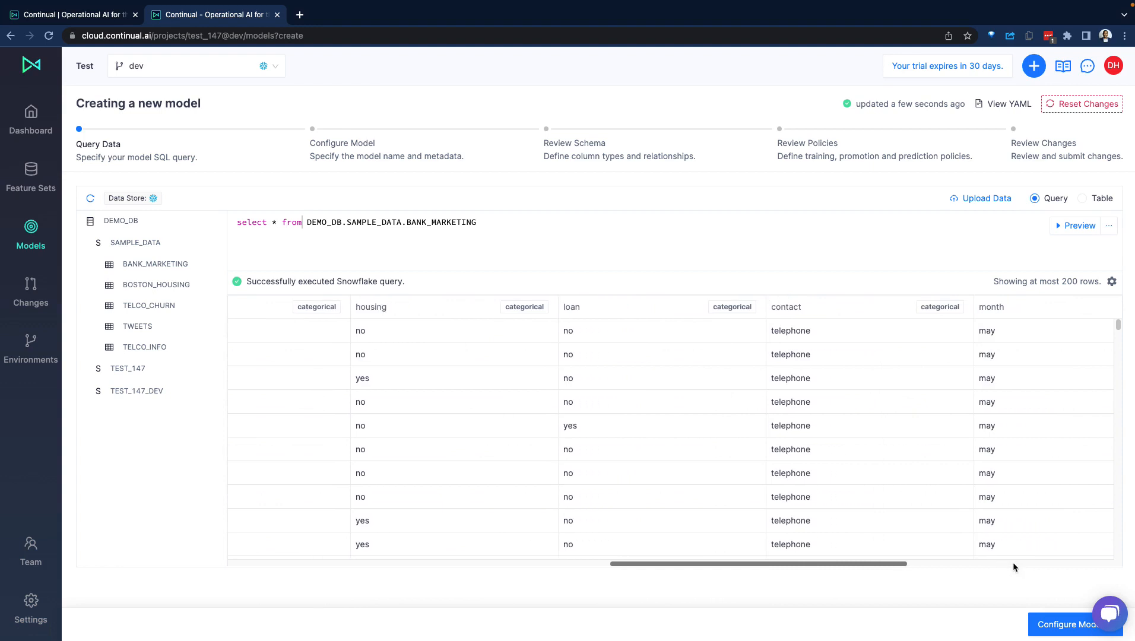
pyautogui.click(156, 265)
pyautogui.scroll(-5, 173, 405)
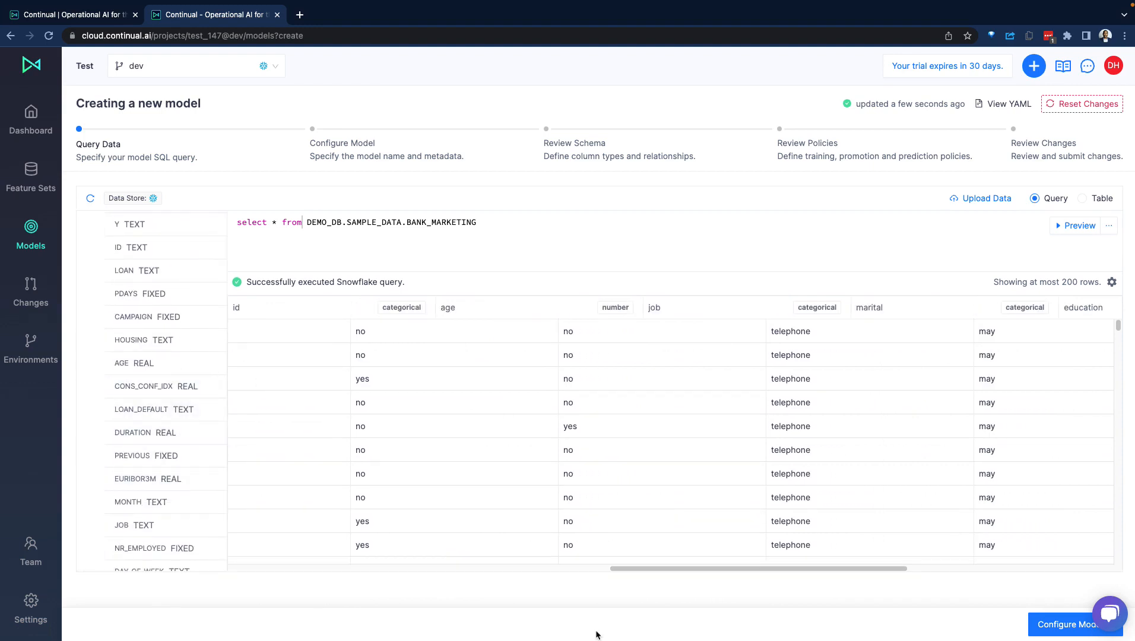
pyautogui.moveTo(698, 568); pyautogui.dragTo(753, 567)
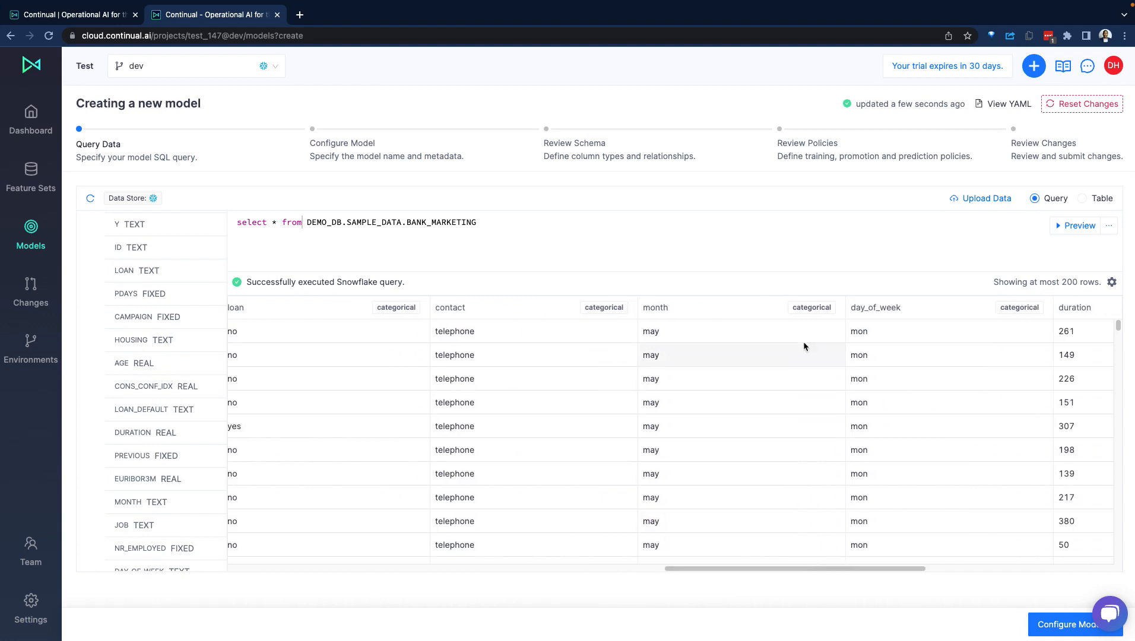
pyautogui.moveTo(849, 565); pyautogui.dragTo(1101, 534)
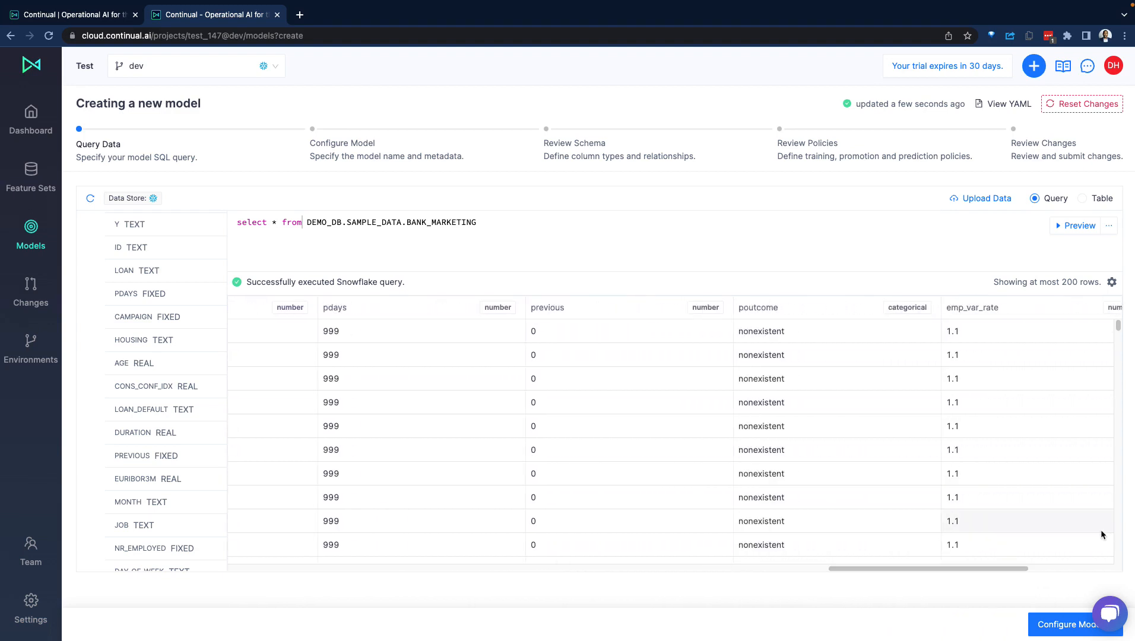
pyautogui.moveTo(977, 571); pyautogui.dragTo(1128, 553)
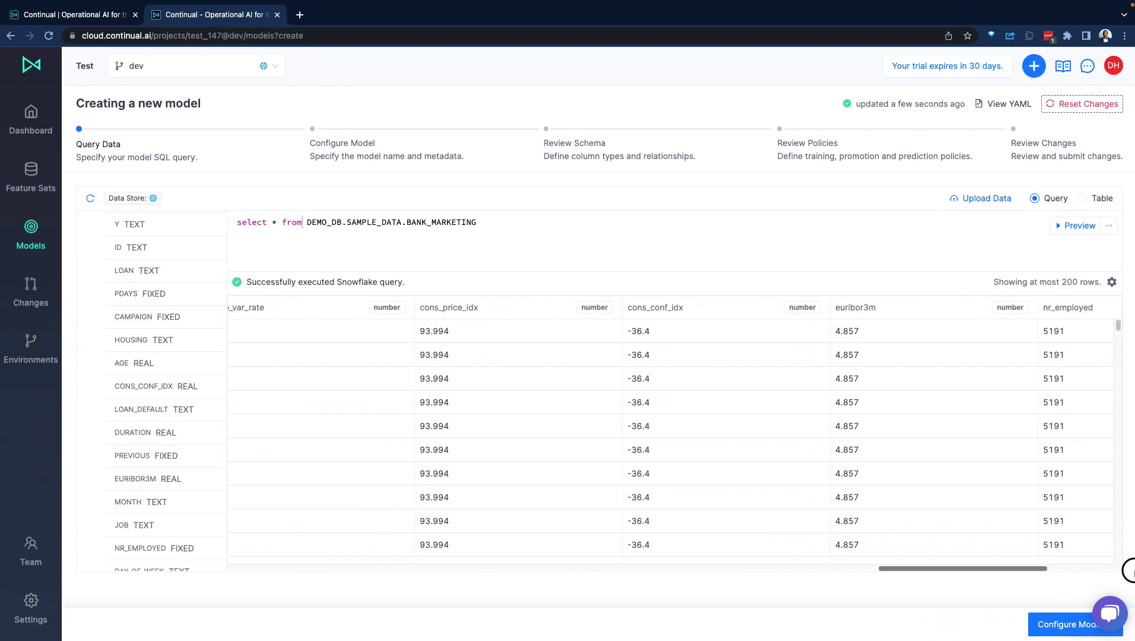
pyautogui.moveTo(1021, 569); pyautogui.dragTo(1109, 559)
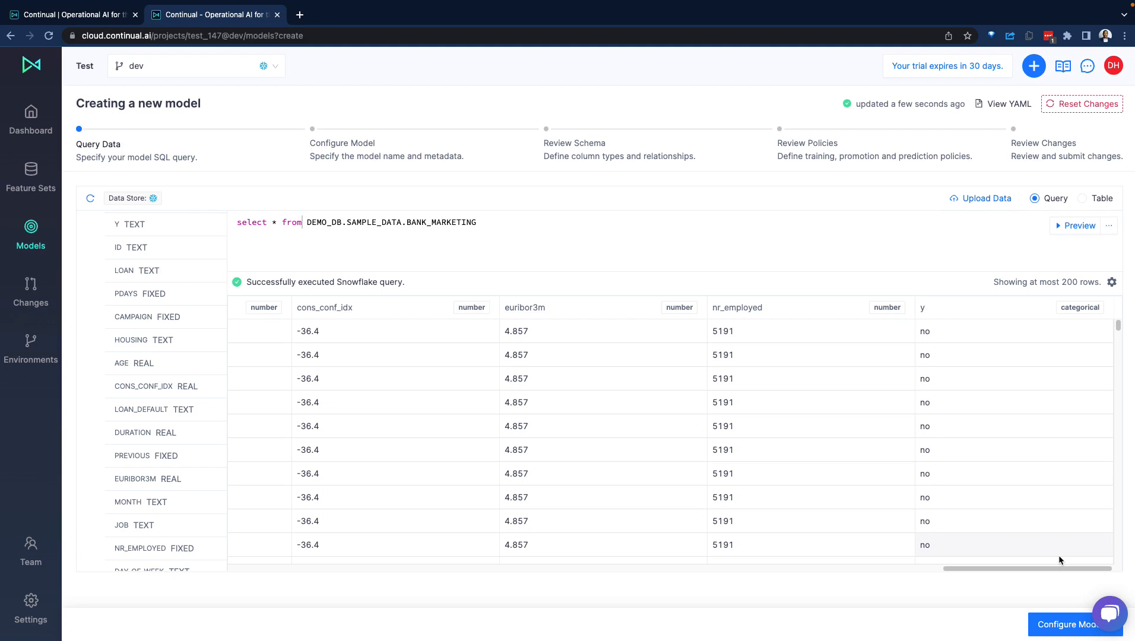
# Step: Open the model configuration and look through the columns offered as the prediction target
pyautogui.click(557, 233)
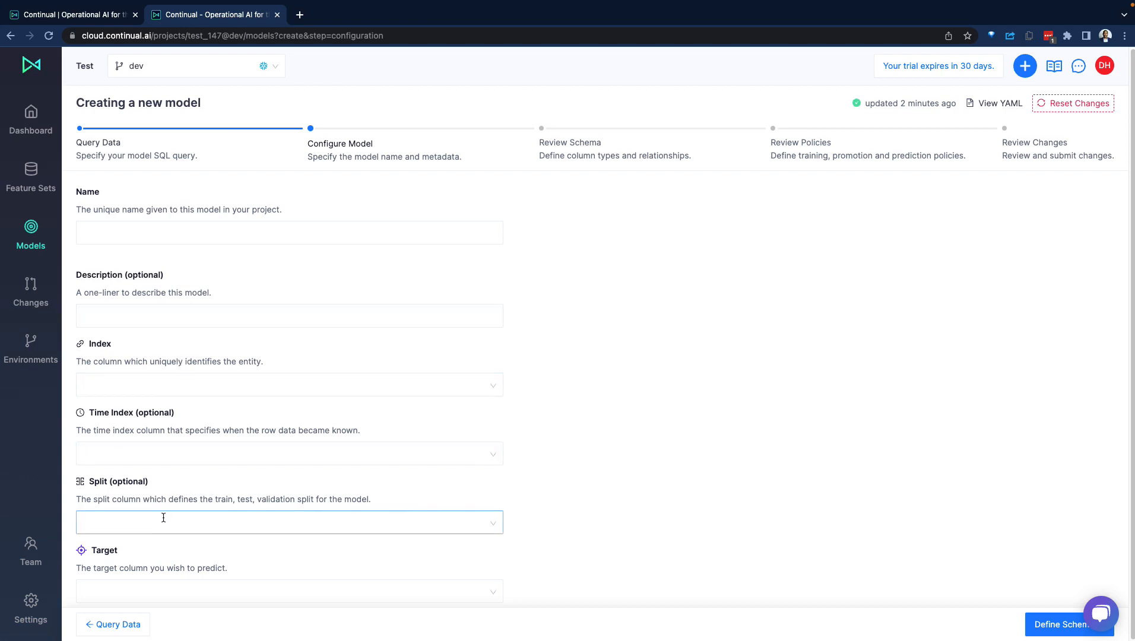
pyautogui.click(167, 590)
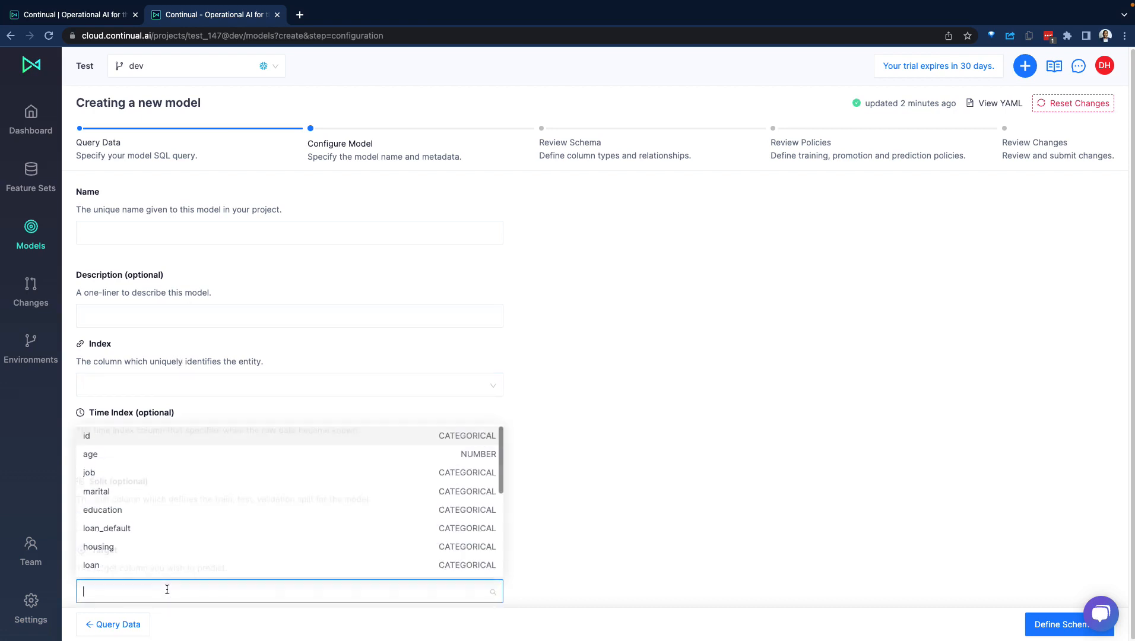
pyautogui.click(338, 549)
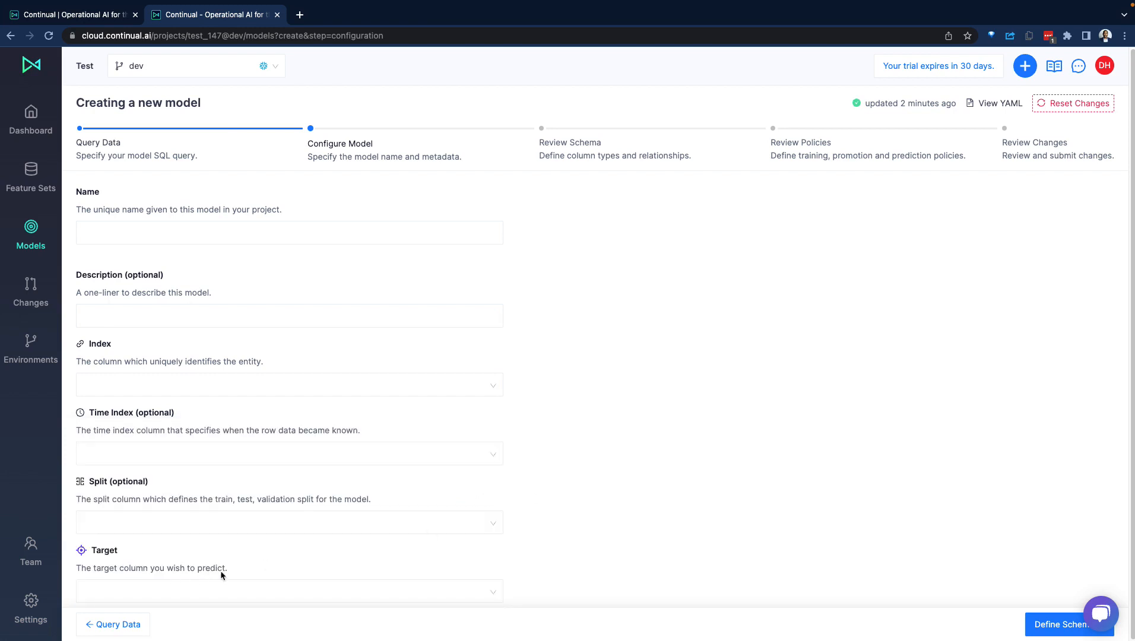
pyautogui.click(218, 592)
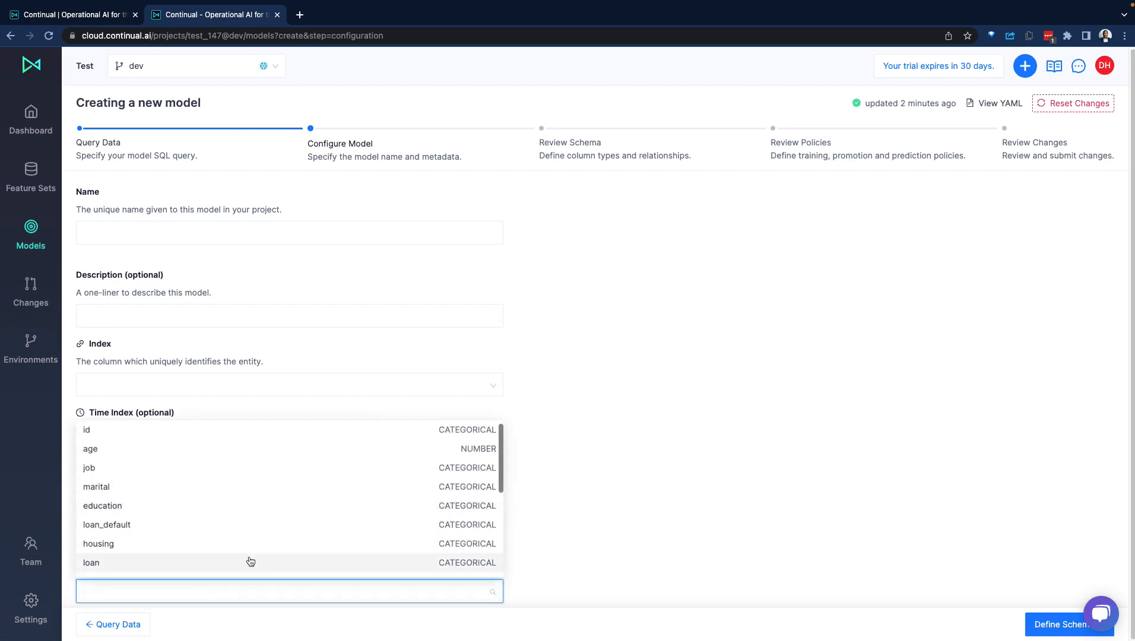
pyautogui.scroll(-5, 250, 561)
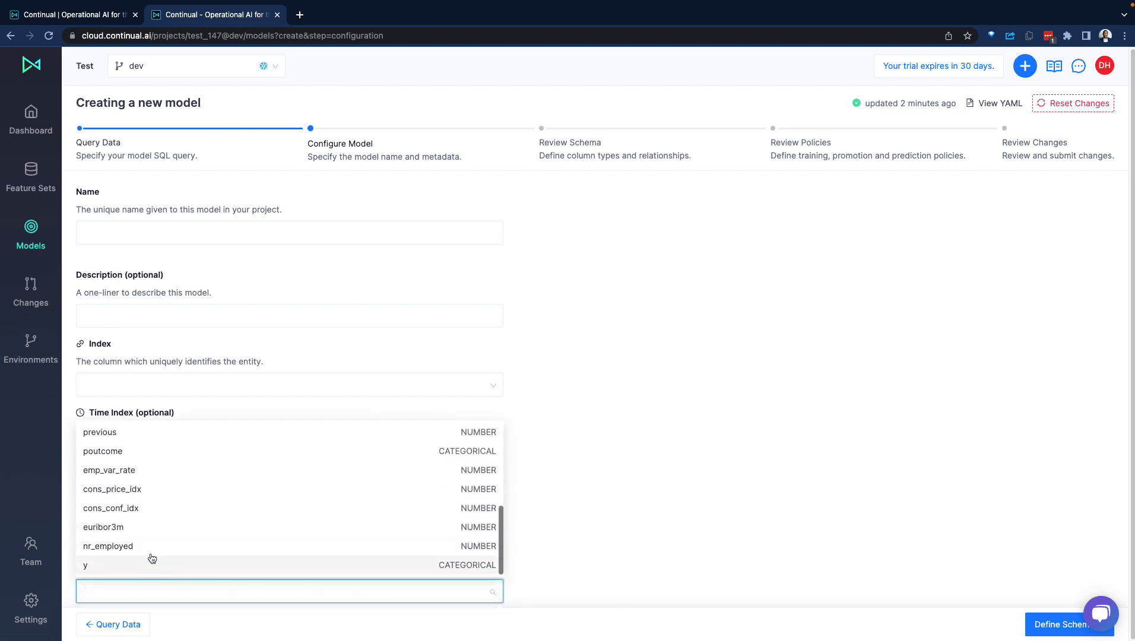
pyautogui.scroll(1, 154, 553)
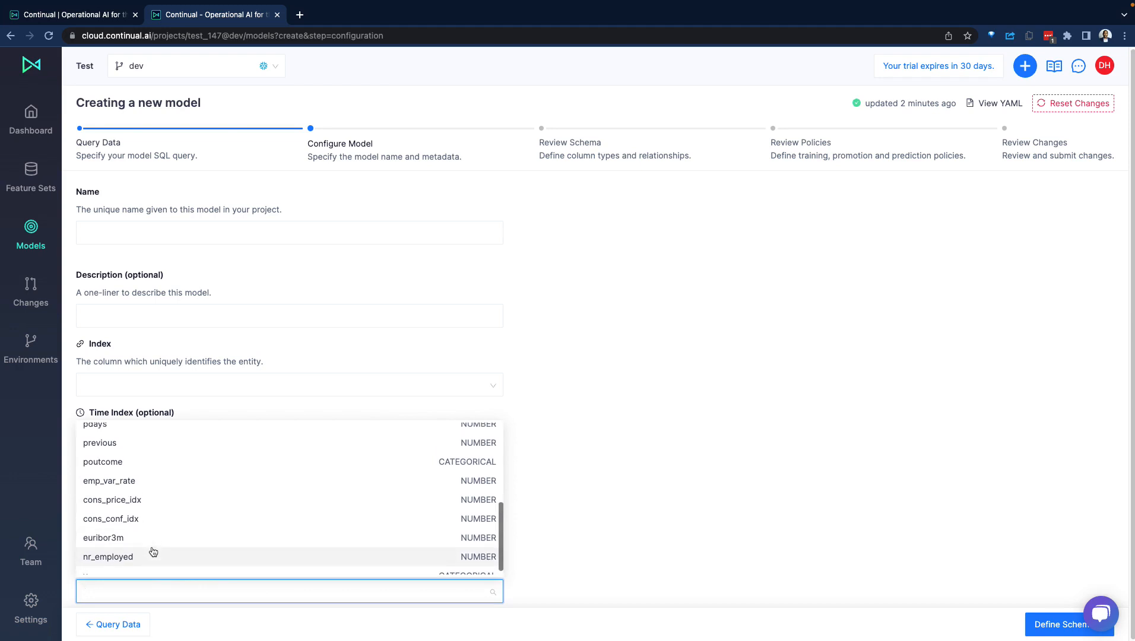
pyautogui.scroll(5, 153, 552)
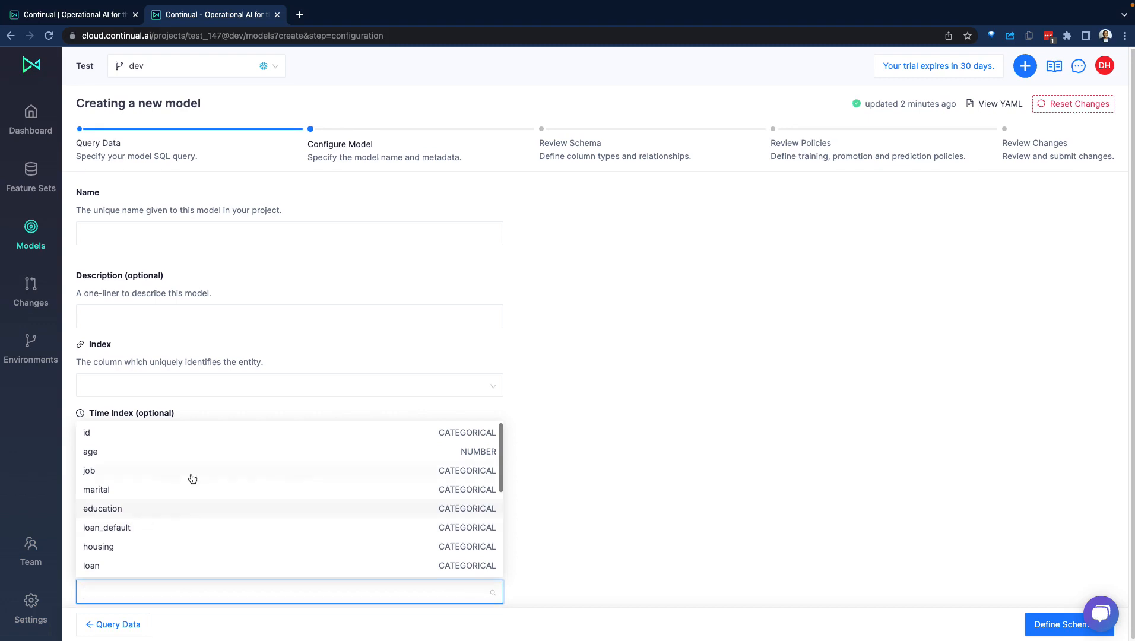
pyautogui.click(673, 404)
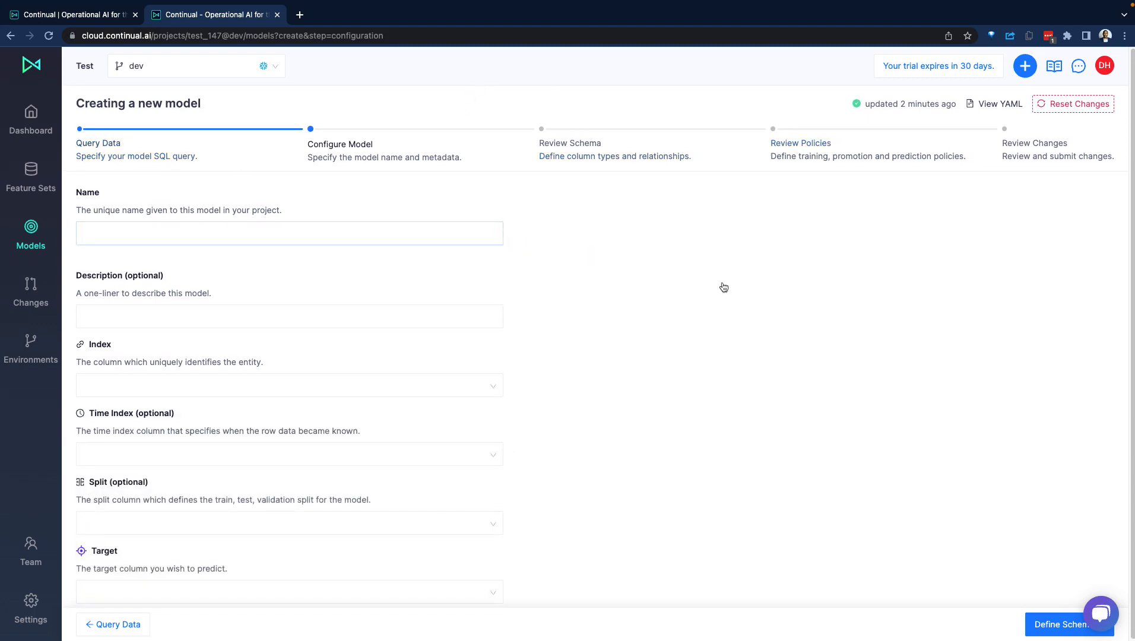
# Step: Name the model demohub and choose id as its index column
pyautogui.click(1045, 635)
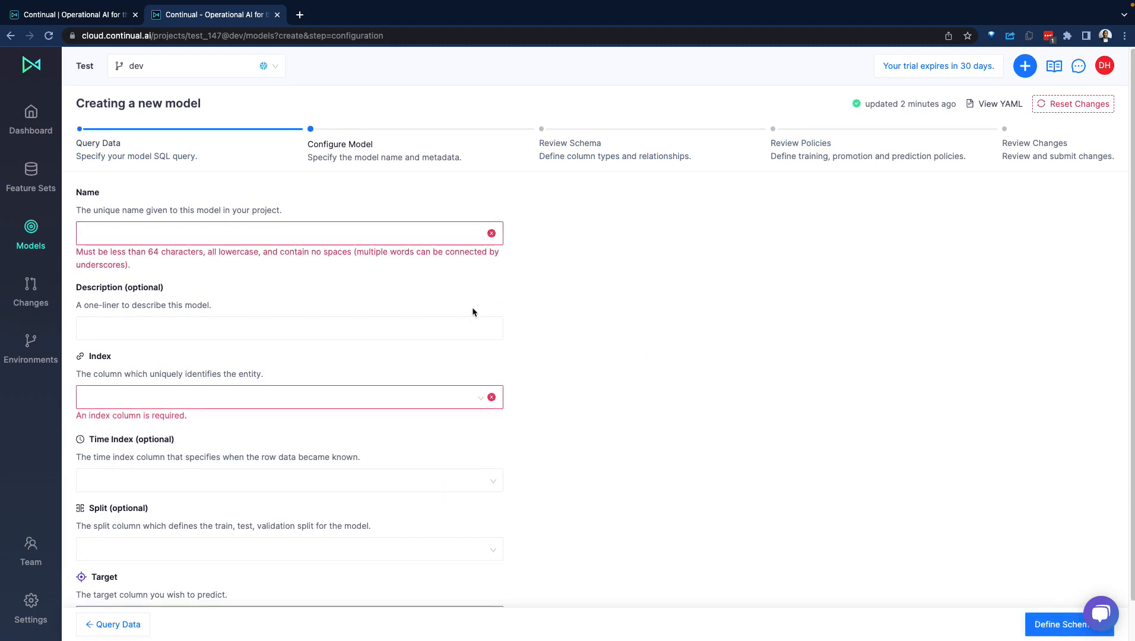
pyautogui.click(167, 233)
pyautogui.write('demohub')
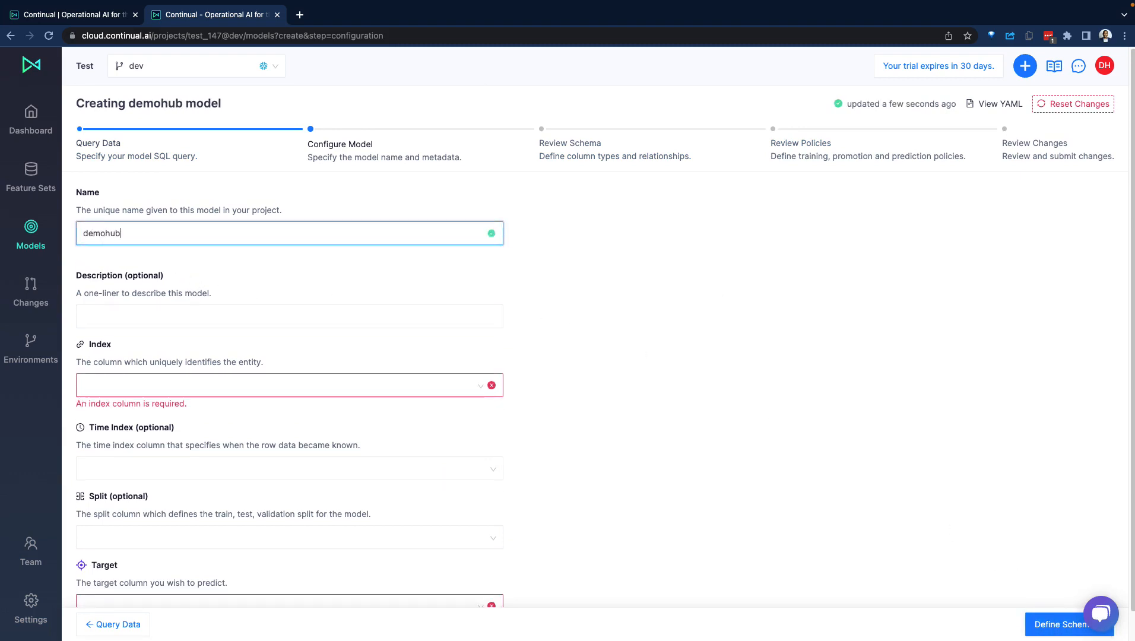
pyautogui.click(135, 385)
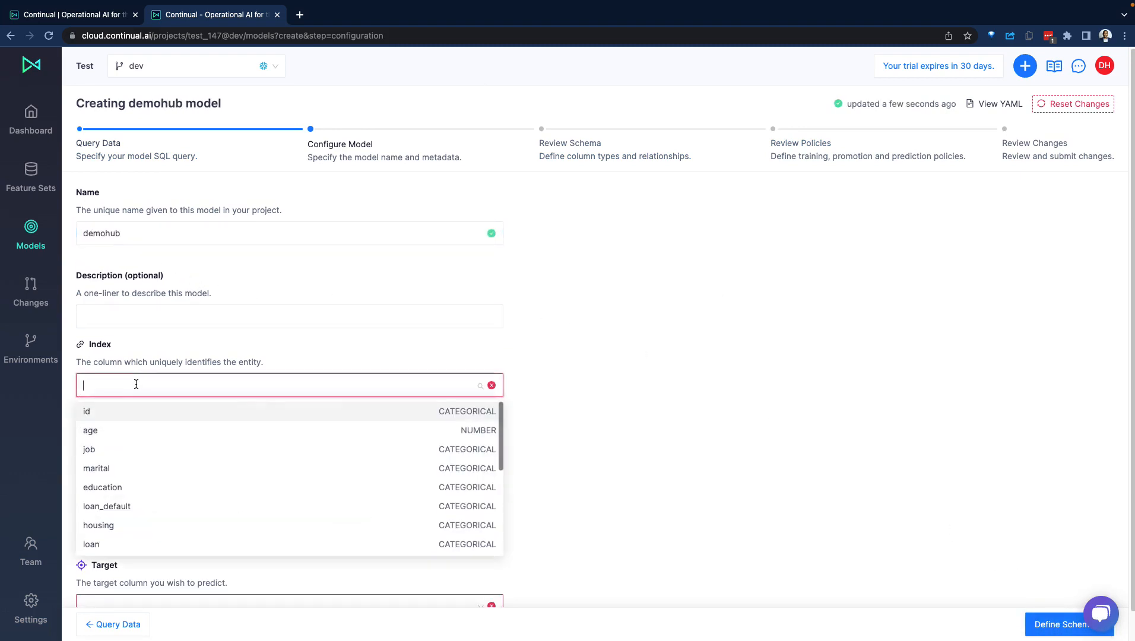
pyautogui.click(127, 414)
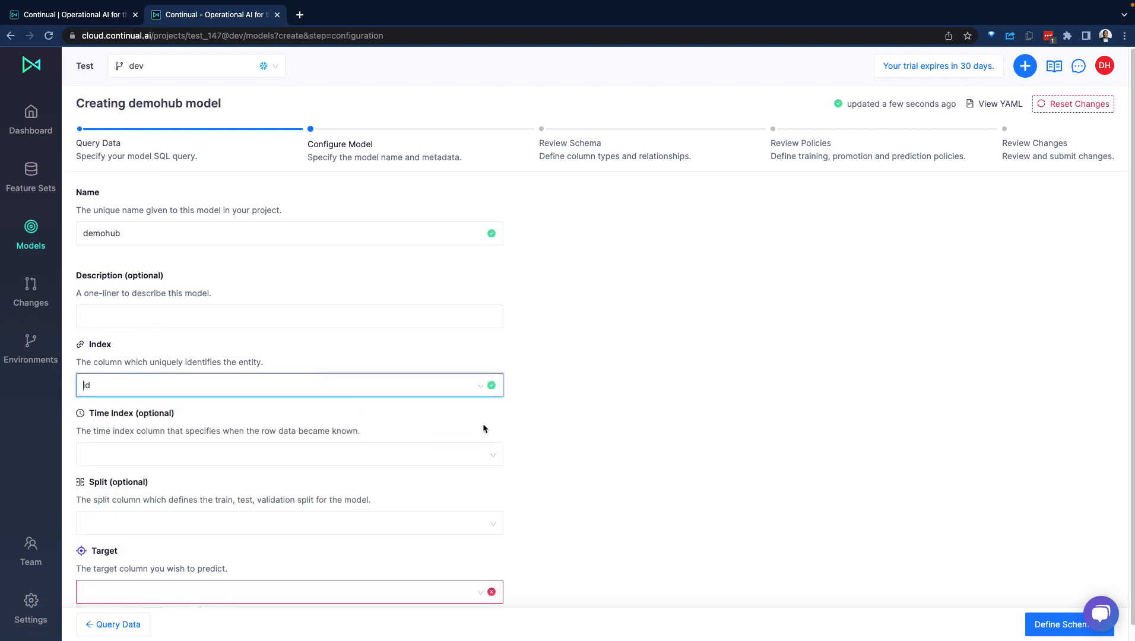
# Step: Choose loan as the target column to predict and proceed to the schema review
pyautogui.scroll(-1, 950, 541)
pyautogui.click(136, 573)
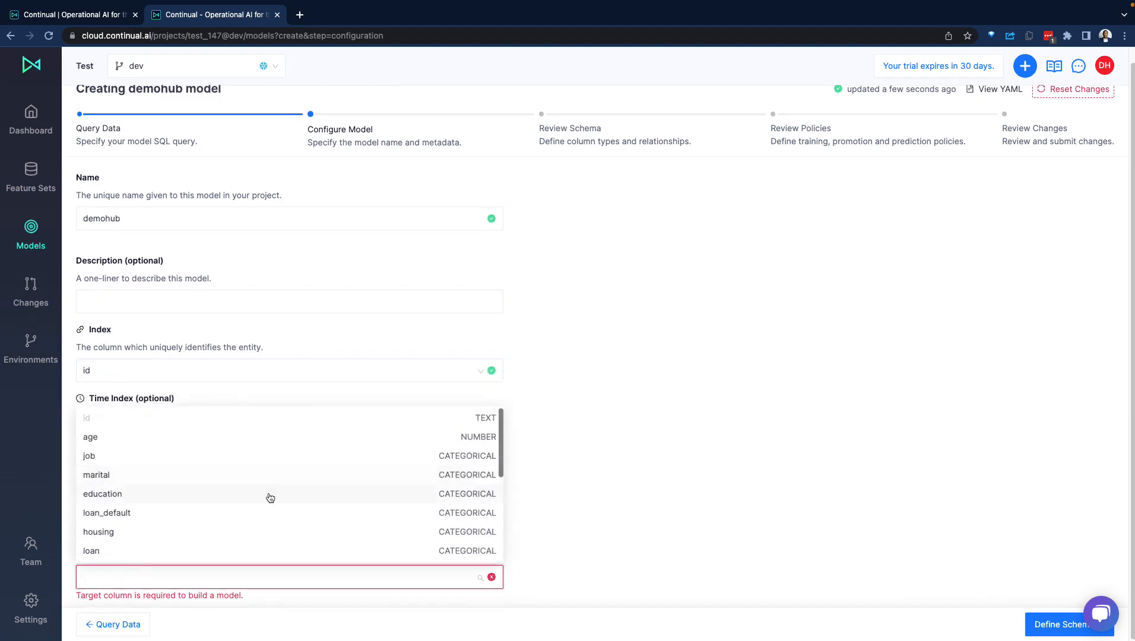
pyautogui.scroll(-2, 261, 510)
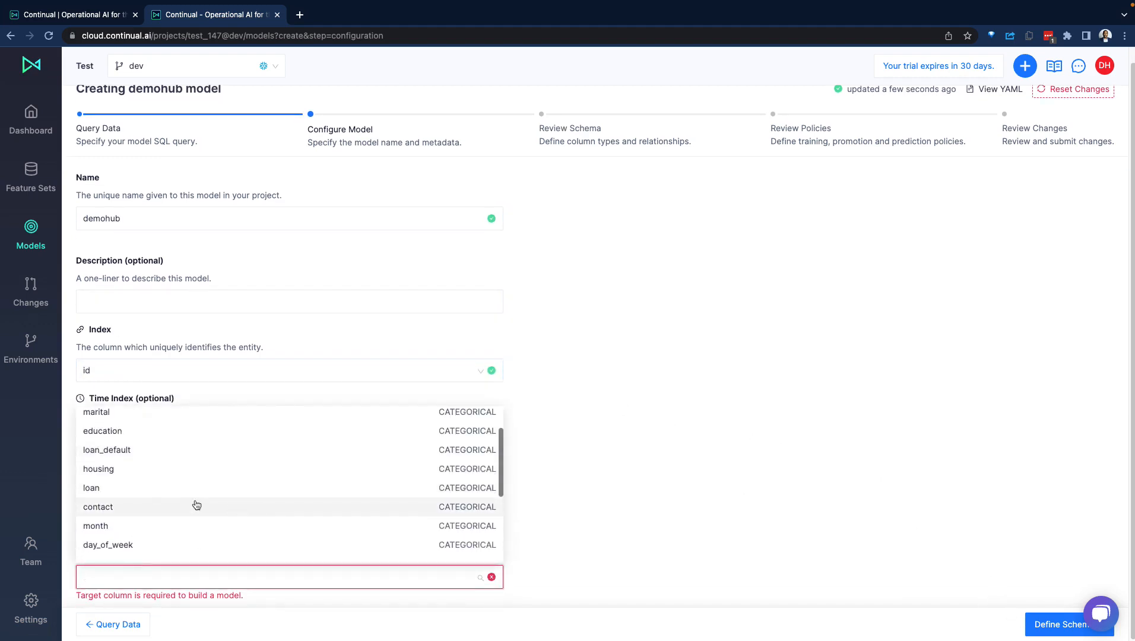
pyautogui.click(156, 489)
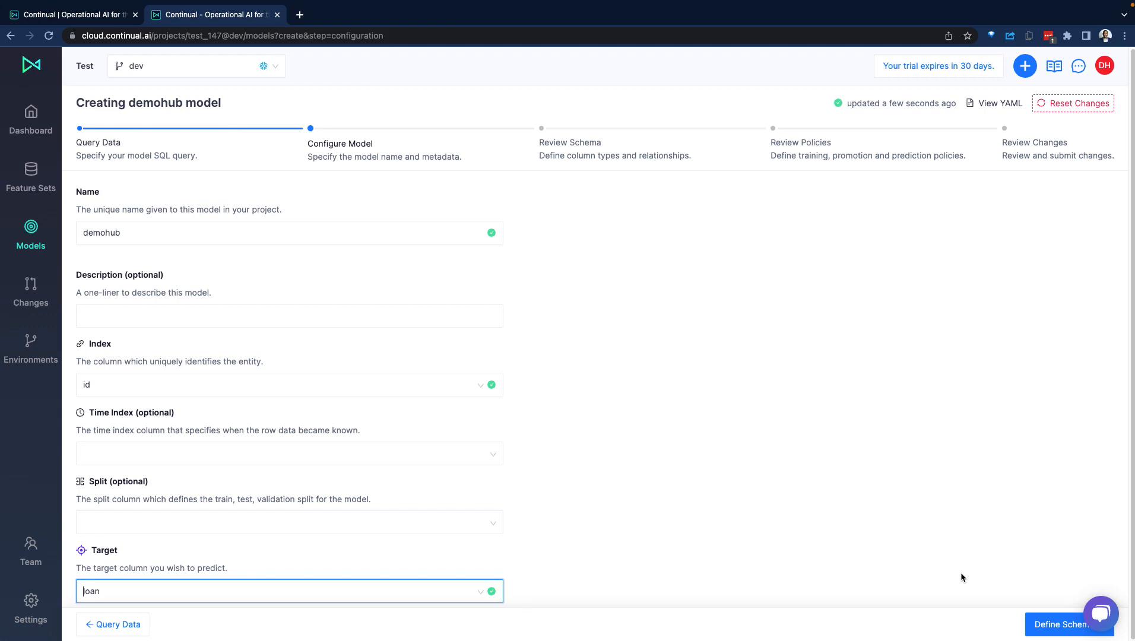
pyautogui.click(1059, 625)
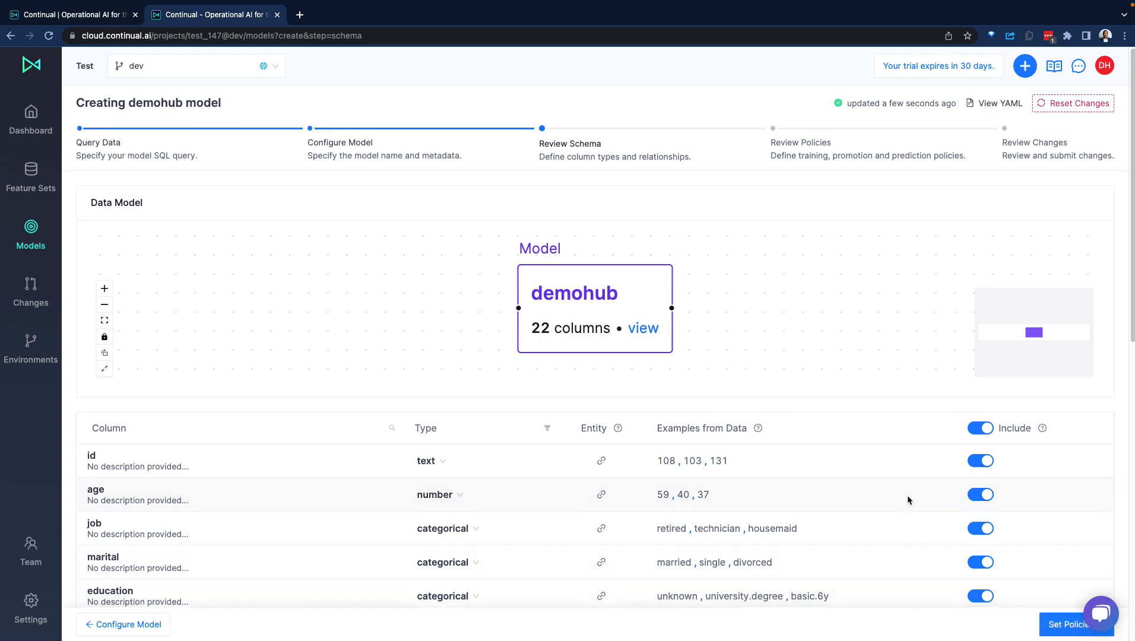
# Step: Examine the data model, column types and example values in the schema, trying the inclusion setting of the age column
pyautogui.scroll(-3, 907, 495)
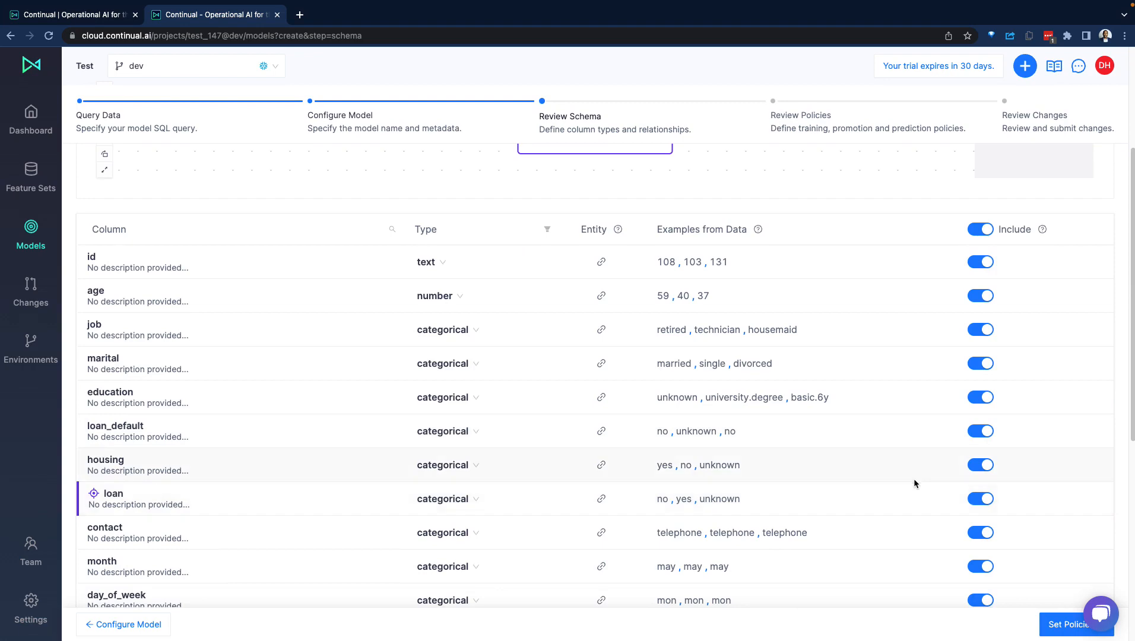
pyautogui.scroll(-6, 914, 484)
pyautogui.scroll(5, 924, 503)
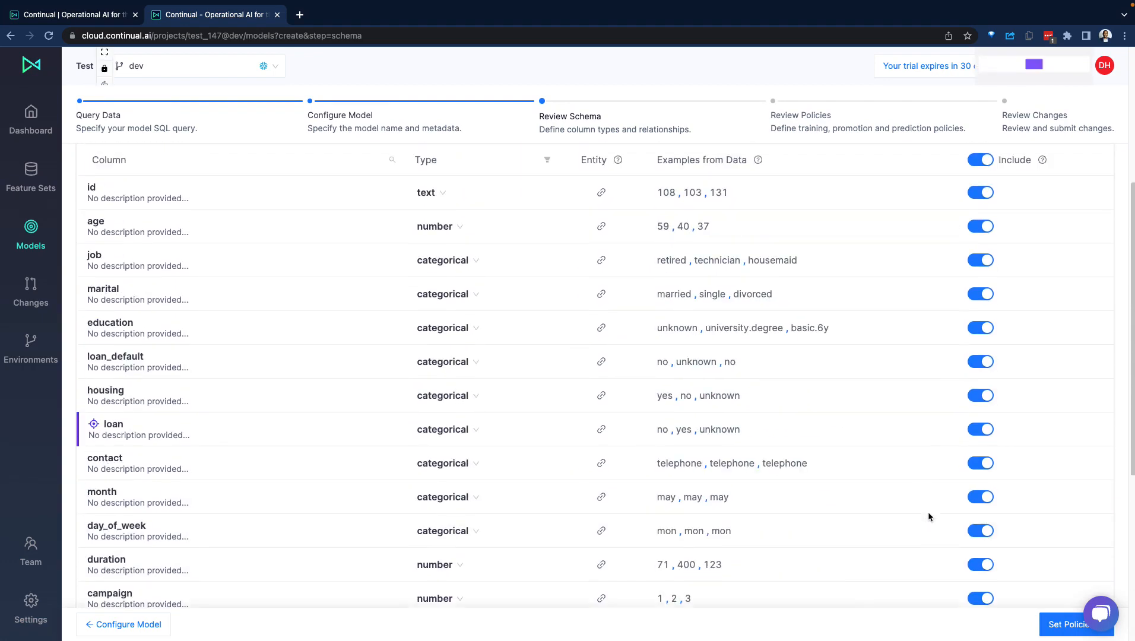
pyautogui.scroll(5, 929, 517)
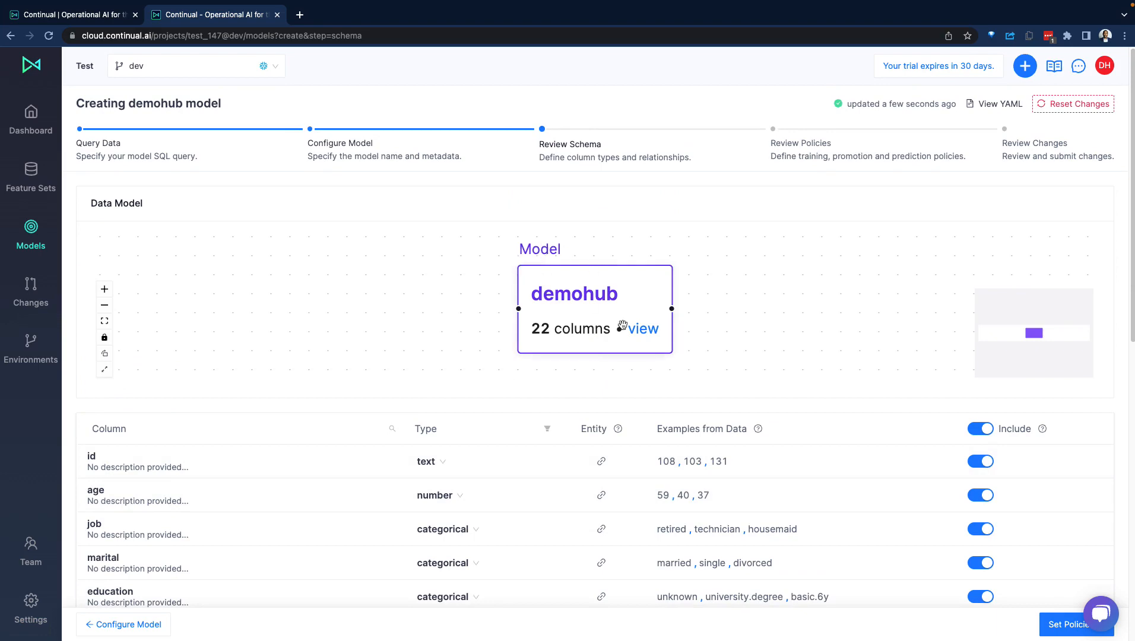
pyautogui.scroll(-10, 597, 400)
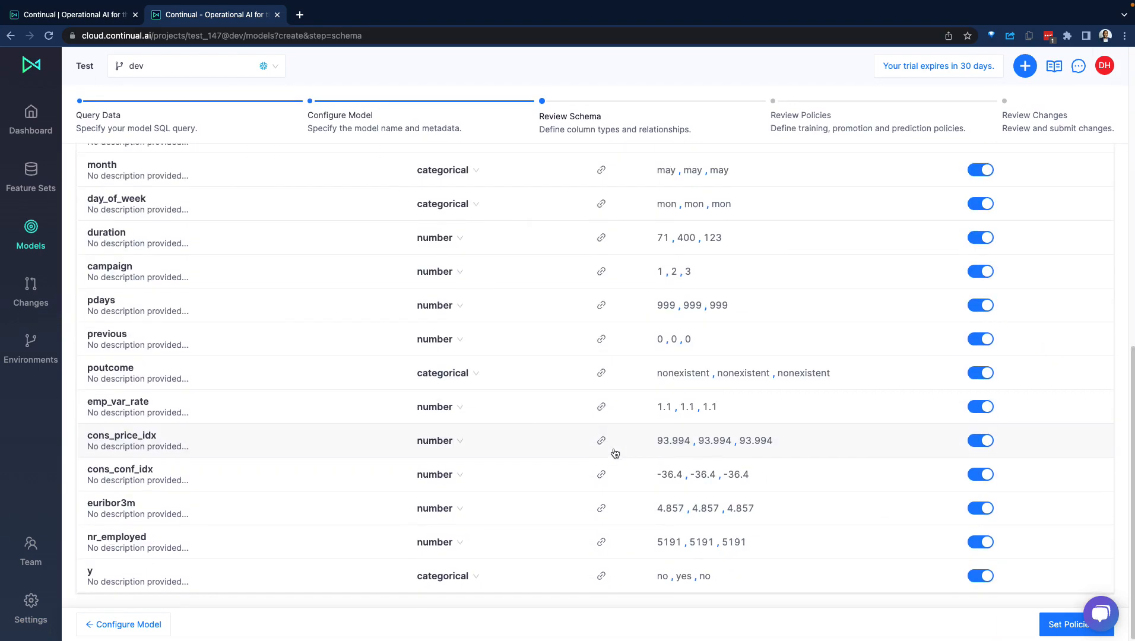
pyautogui.scroll(10, 617, 448)
pyautogui.scroll(-2, 989, 409)
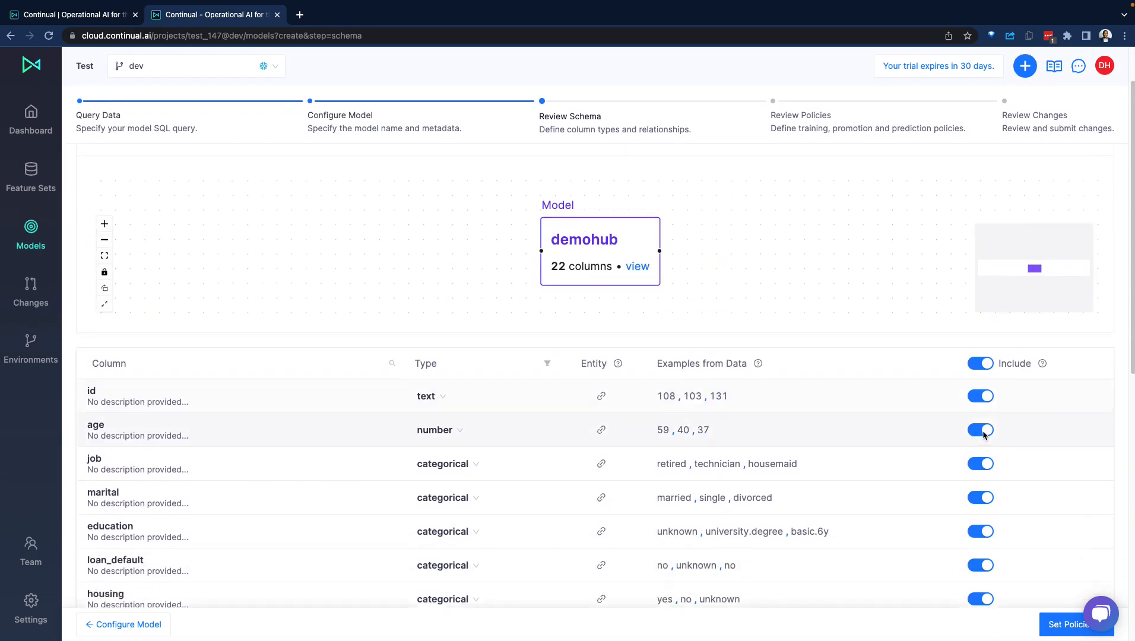
pyautogui.scroll(-2, 985, 415)
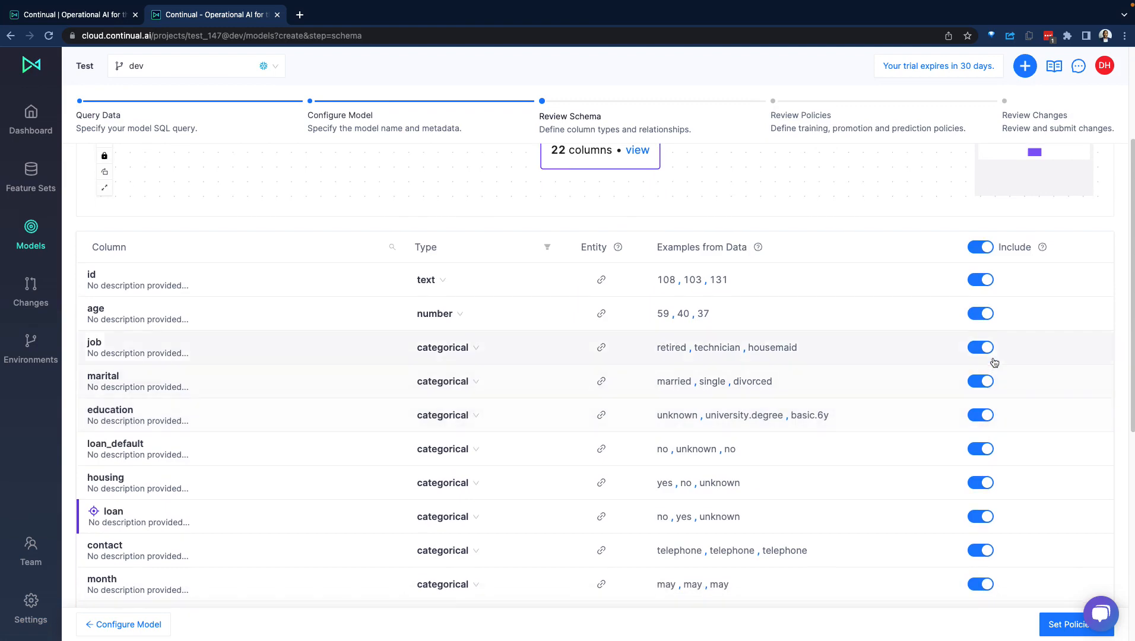
pyautogui.click(984, 315)
pyautogui.click(985, 315)
# Step: Exclude the previous column from the model, check the remaining schema columns and proceed to the policies
pyautogui.scroll(-7, 983, 340)
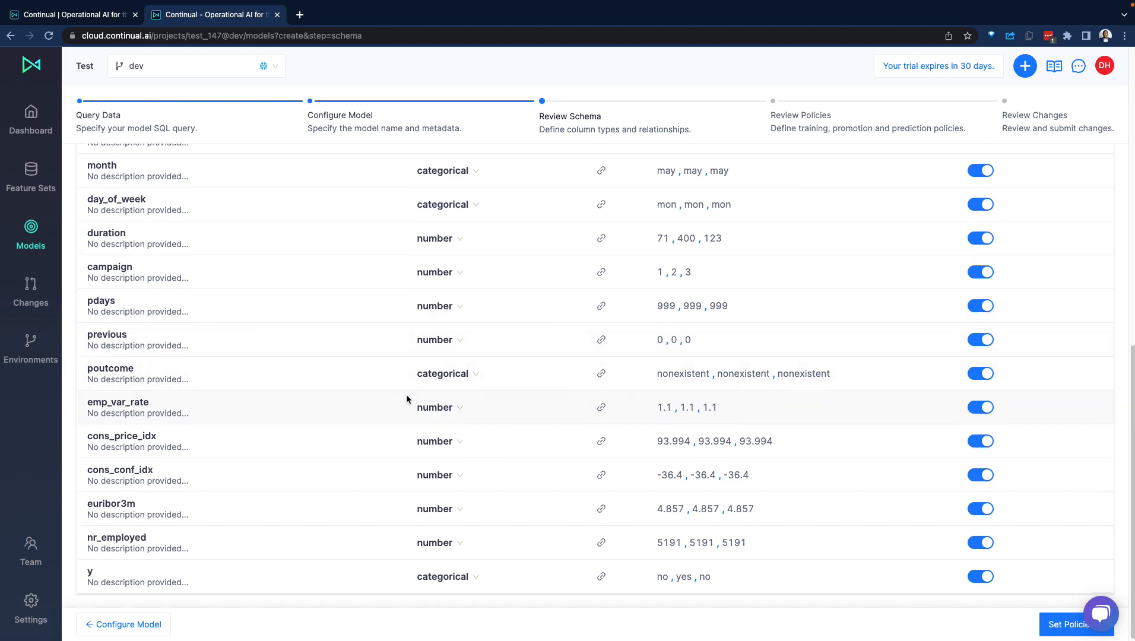
pyautogui.scroll(1, 406, 394)
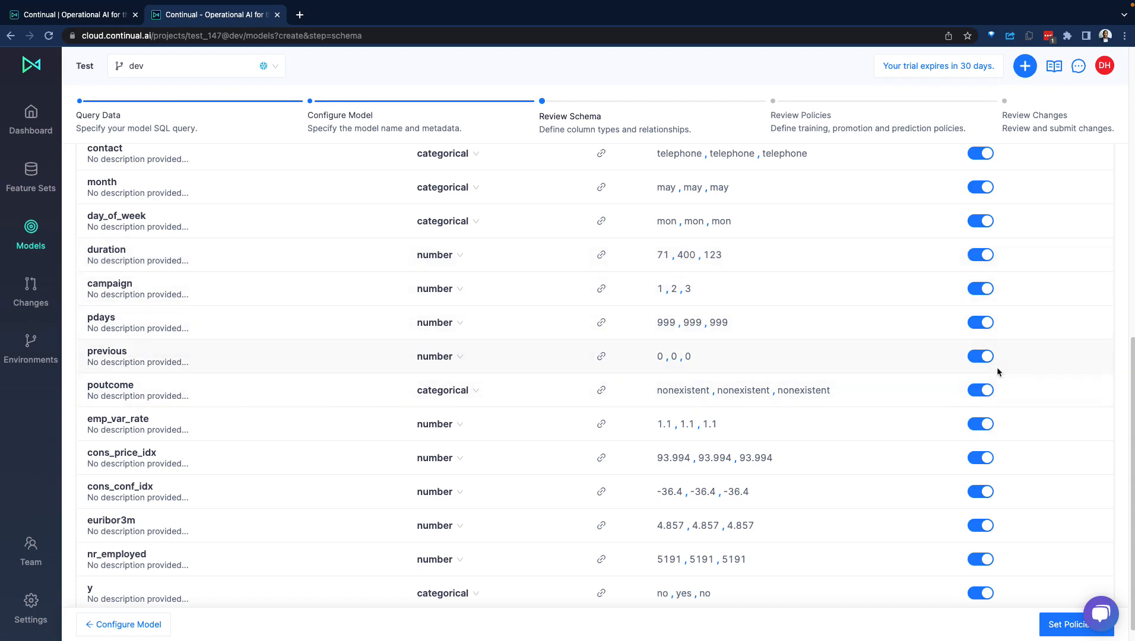
pyautogui.click(980, 356)
pyautogui.scroll(10, 698, 356)
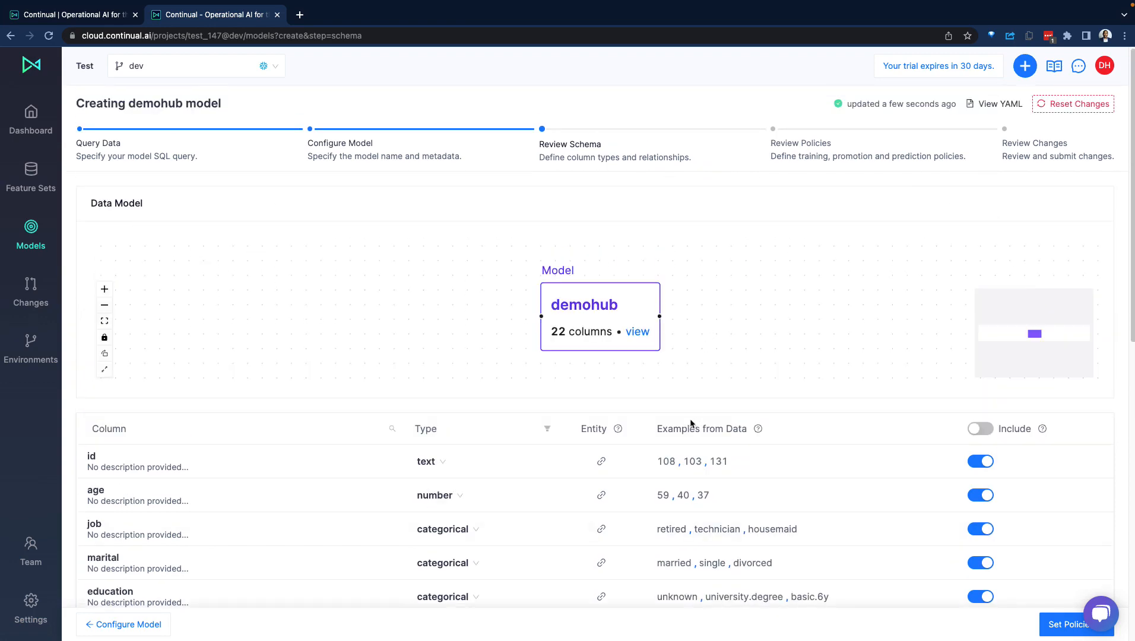
pyautogui.scroll(-10, 692, 424)
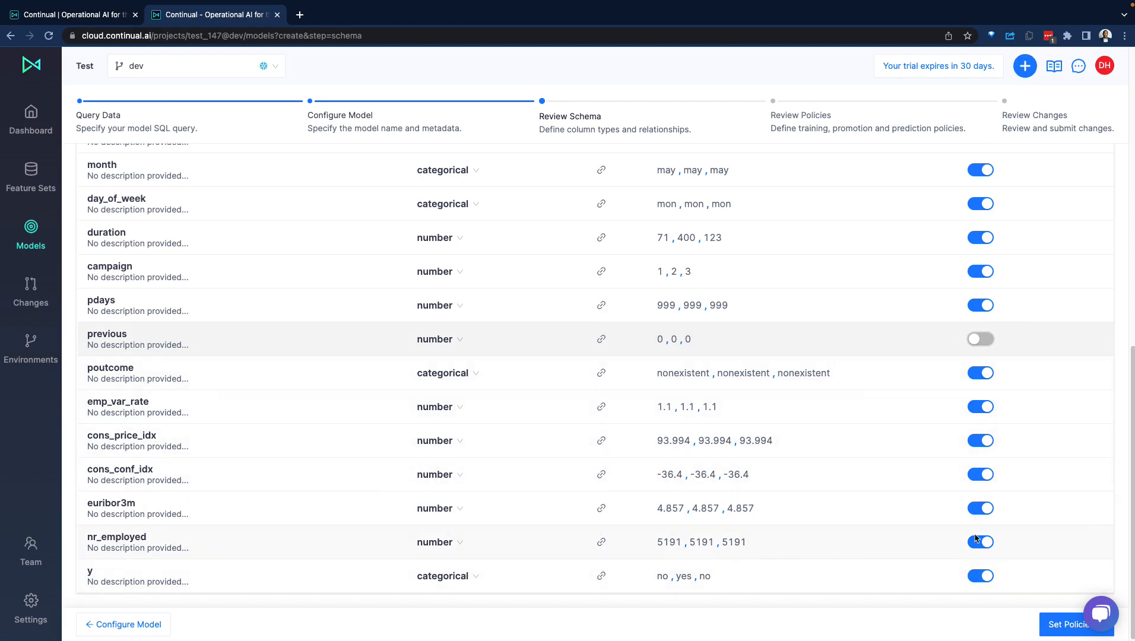
pyautogui.scroll(10, 882, 342)
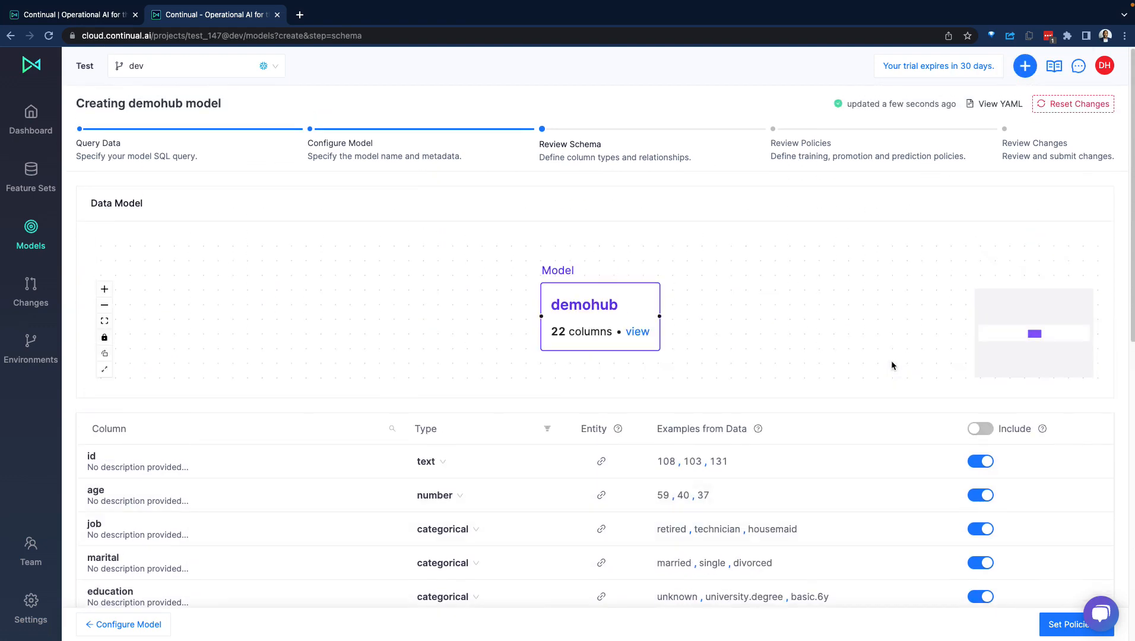
pyautogui.scroll(-10, 861, 385)
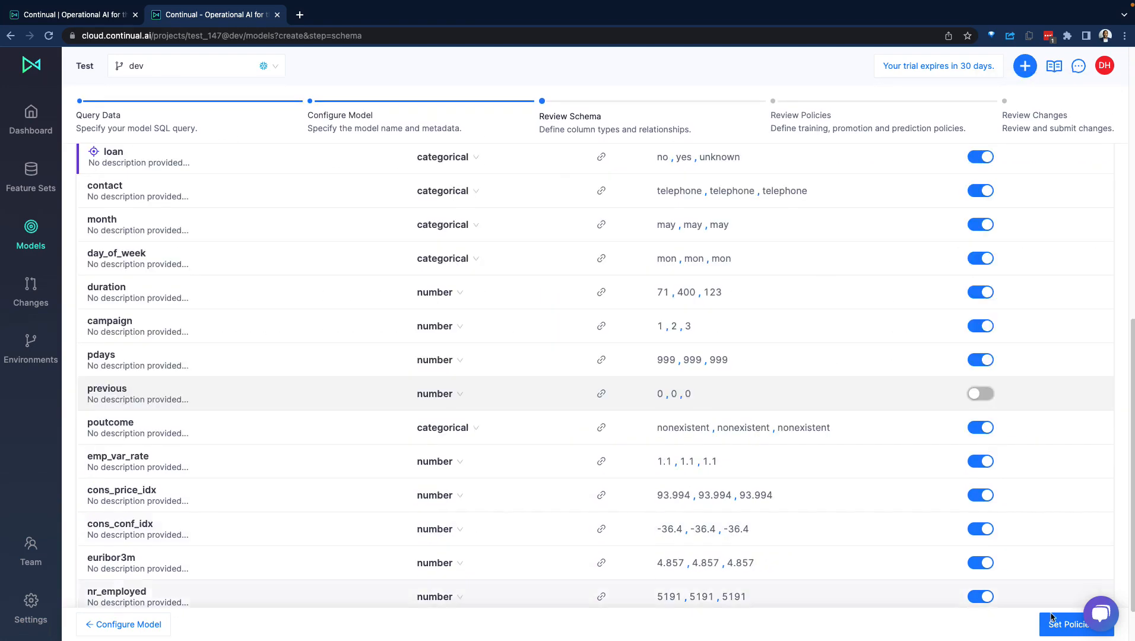
pyautogui.click(1054, 622)
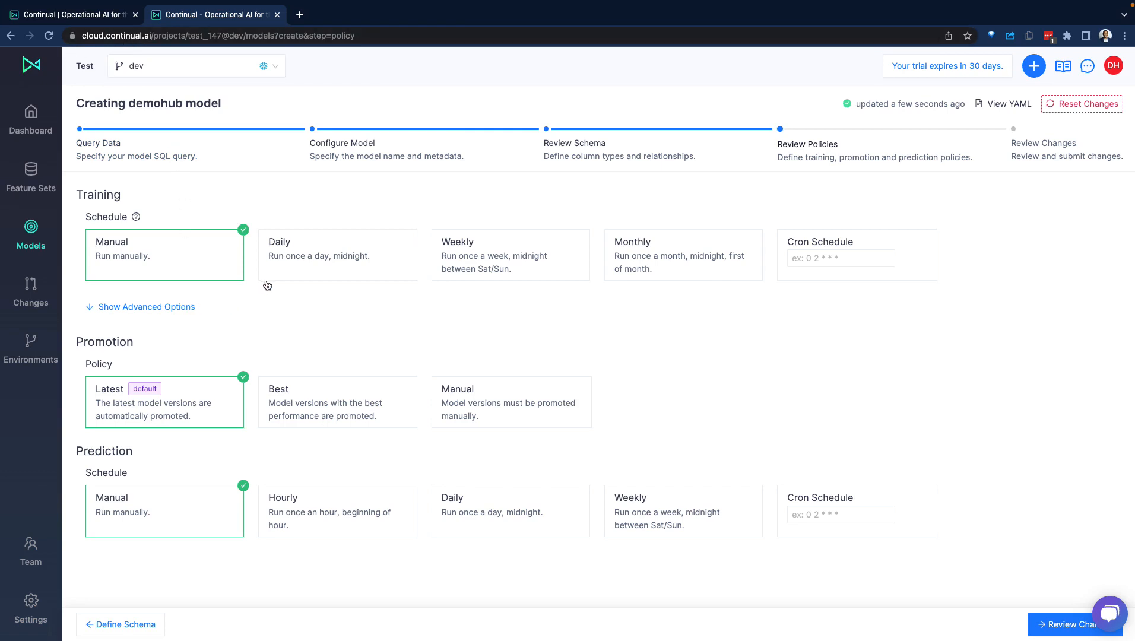
# Step: Try the different training schedules and set the model's training to run daily at midnight
pyautogui.click(298, 270)
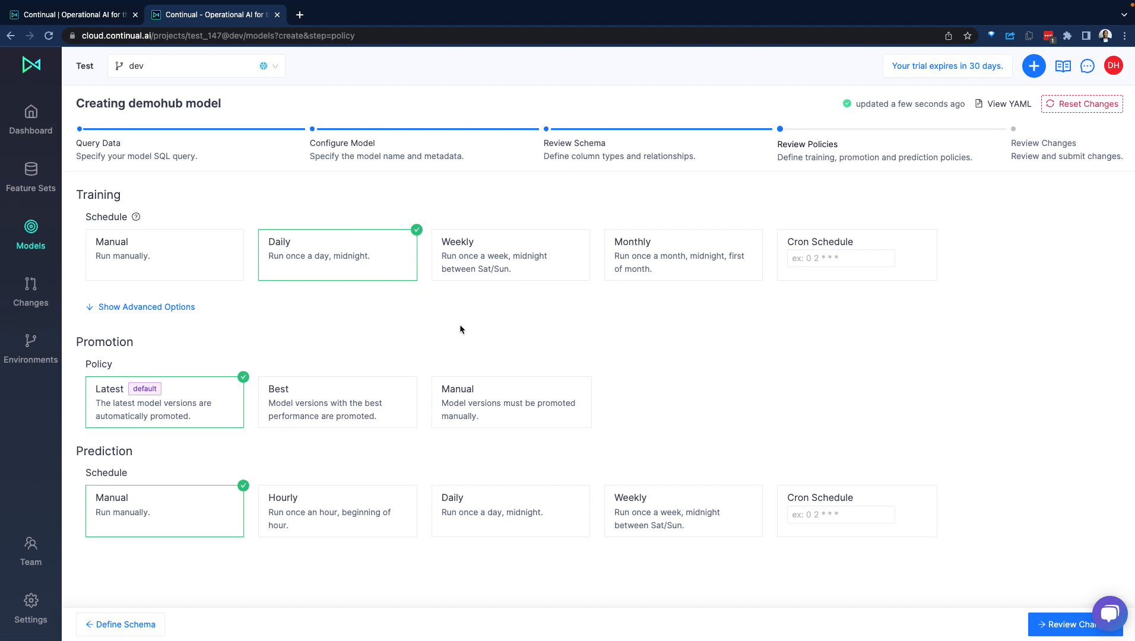
pyautogui.click(328, 256)
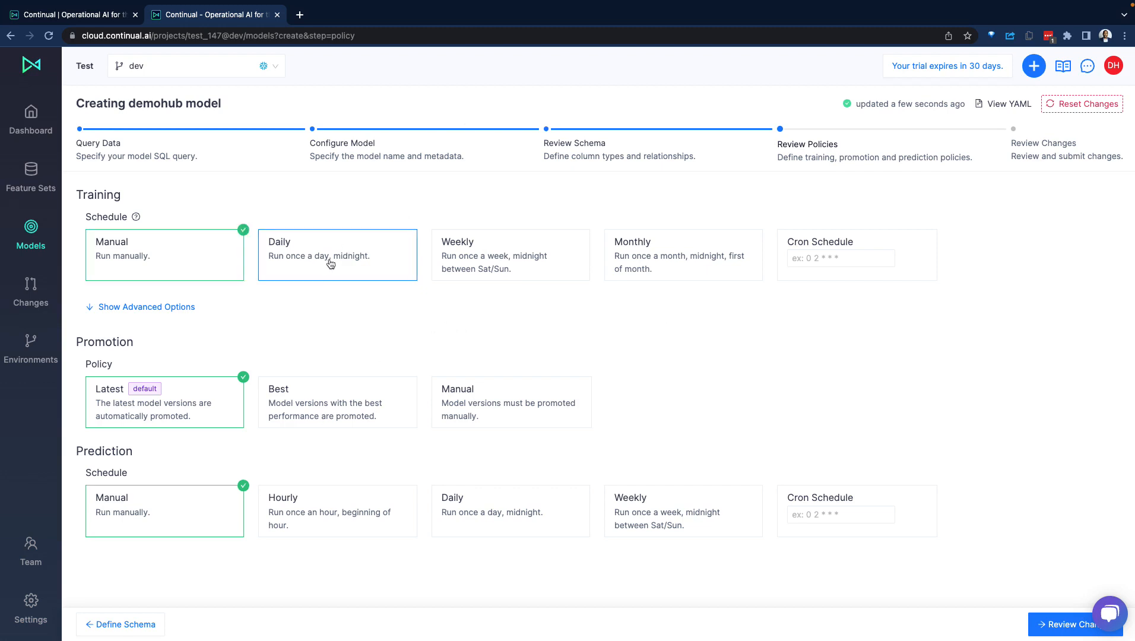
pyautogui.click(478, 276)
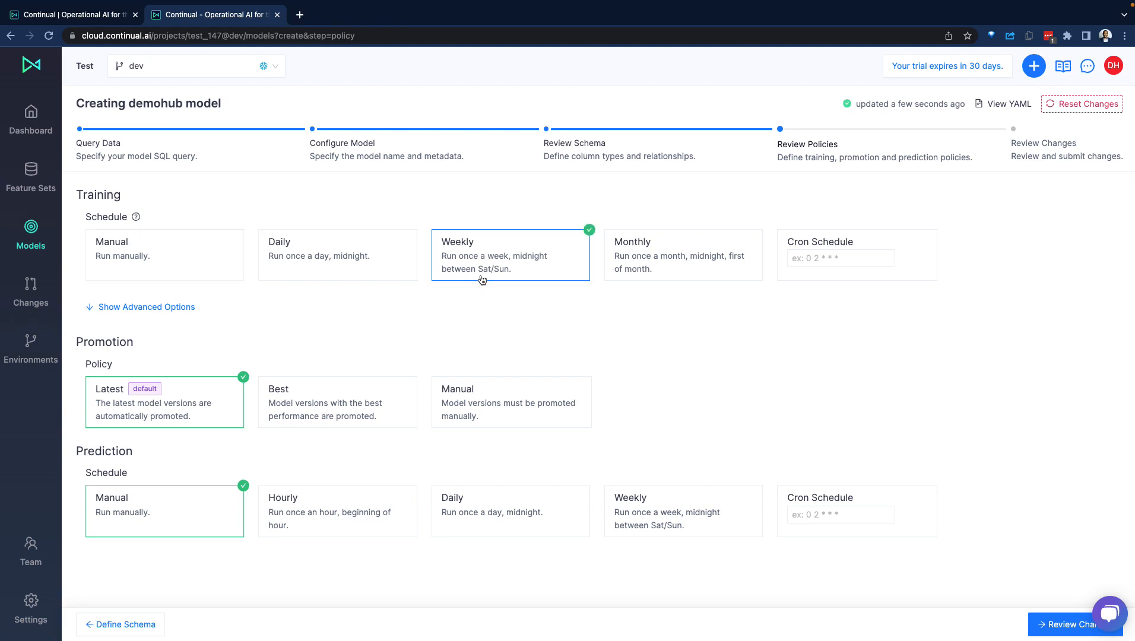
pyautogui.click(669, 256)
pyautogui.click(347, 268)
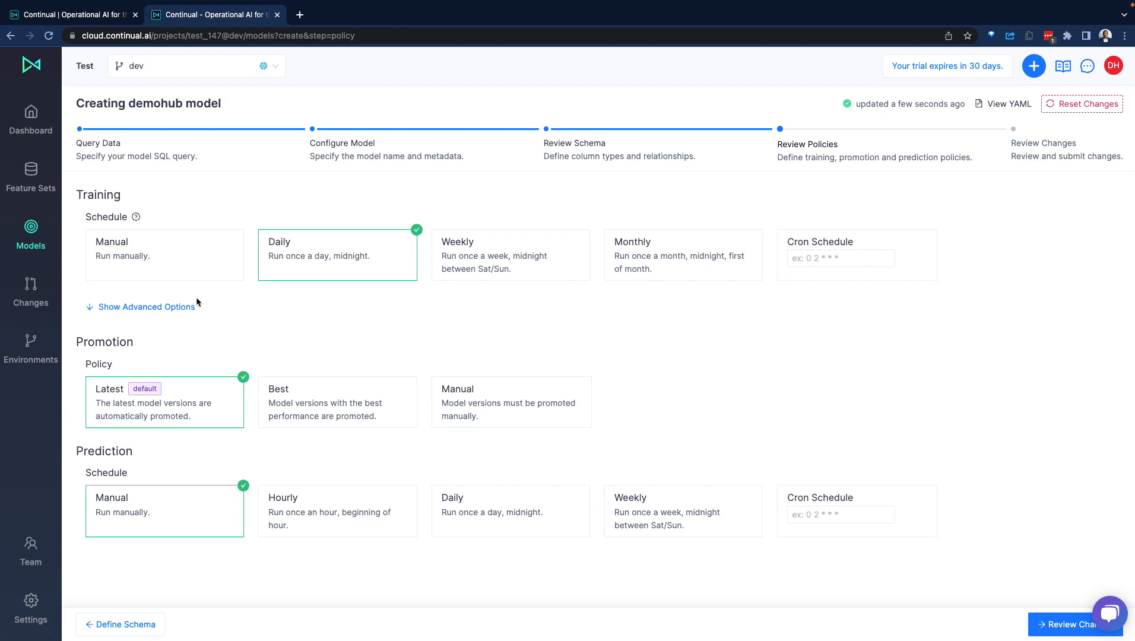
# Step: Show the advanced training options and look through the performance metrics, trainer sizes and workflow options
pyautogui.click(178, 307)
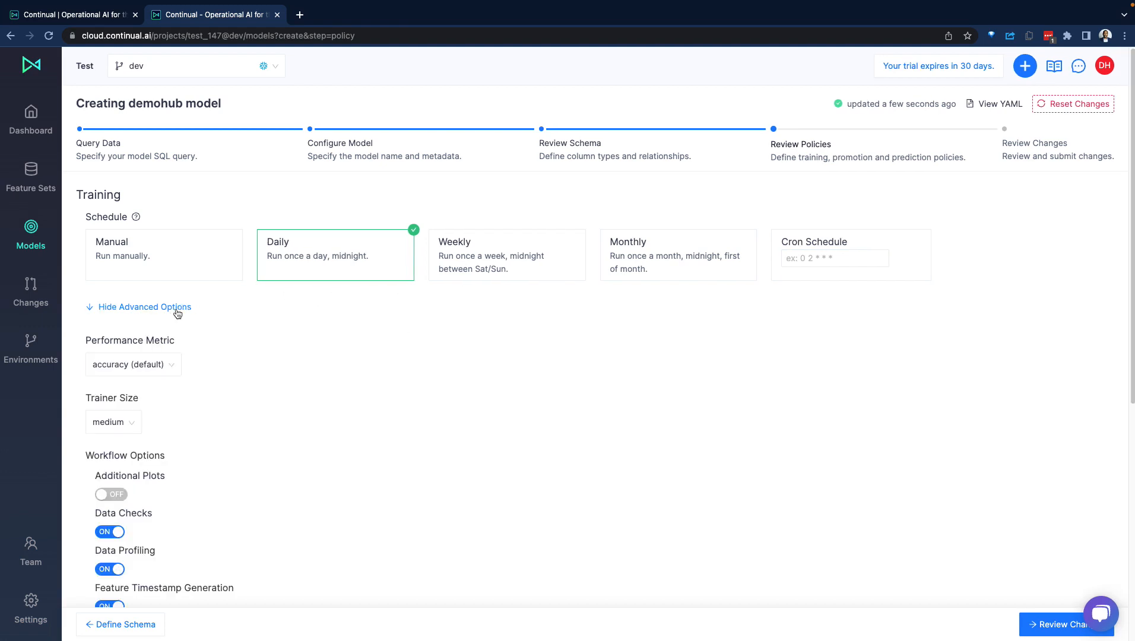
pyautogui.click(162, 363)
pyautogui.click(284, 371)
pyautogui.click(127, 422)
pyautogui.click(227, 413)
pyautogui.scroll(-5, 143, 445)
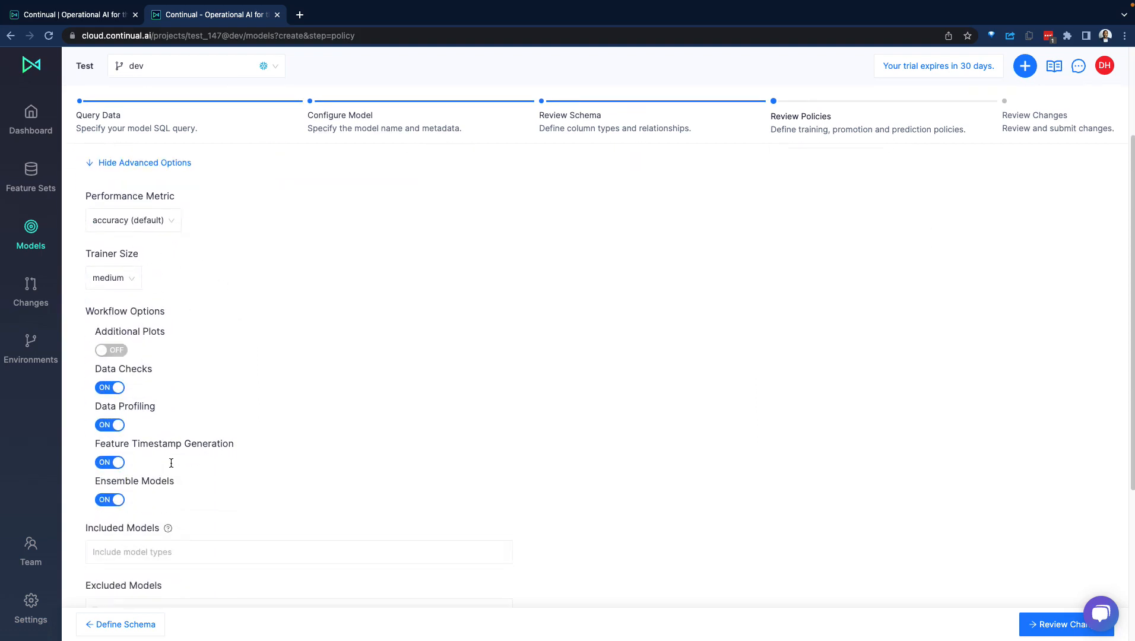
# Step: Look through the workflow, included and excluded model options and the promotion policies, and hide the advanced training options
pyautogui.scroll(-2, 142, 463)
pyautogui.scroll(-2, 150, 459)
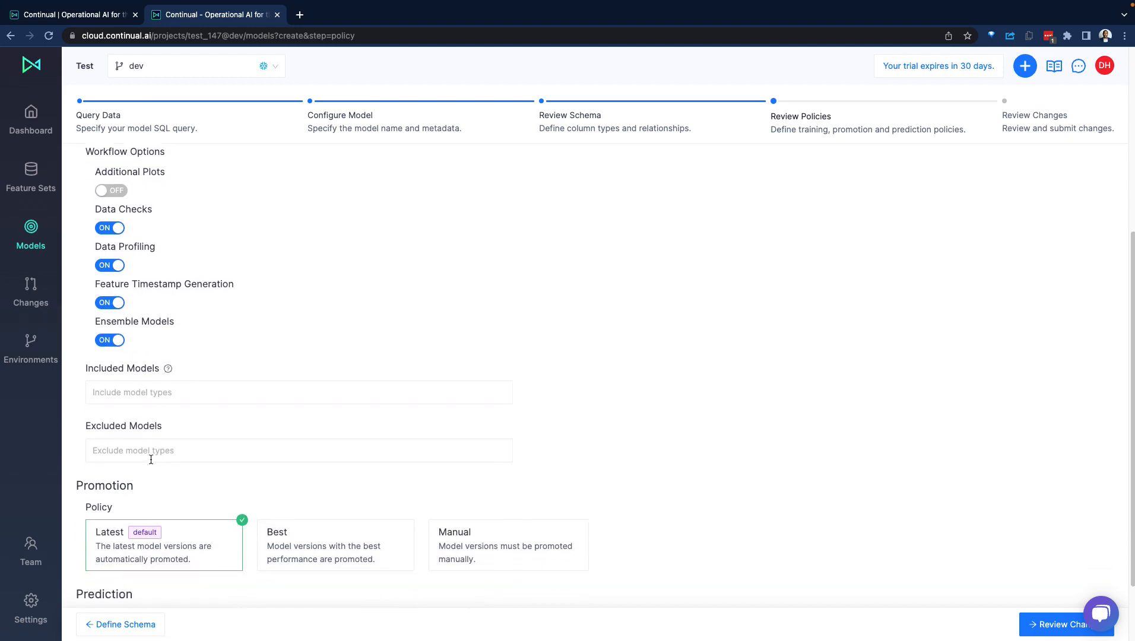
pyautogui.scroll(6, 160, 445)
pyautogui.scroll(-7, 178, 436)
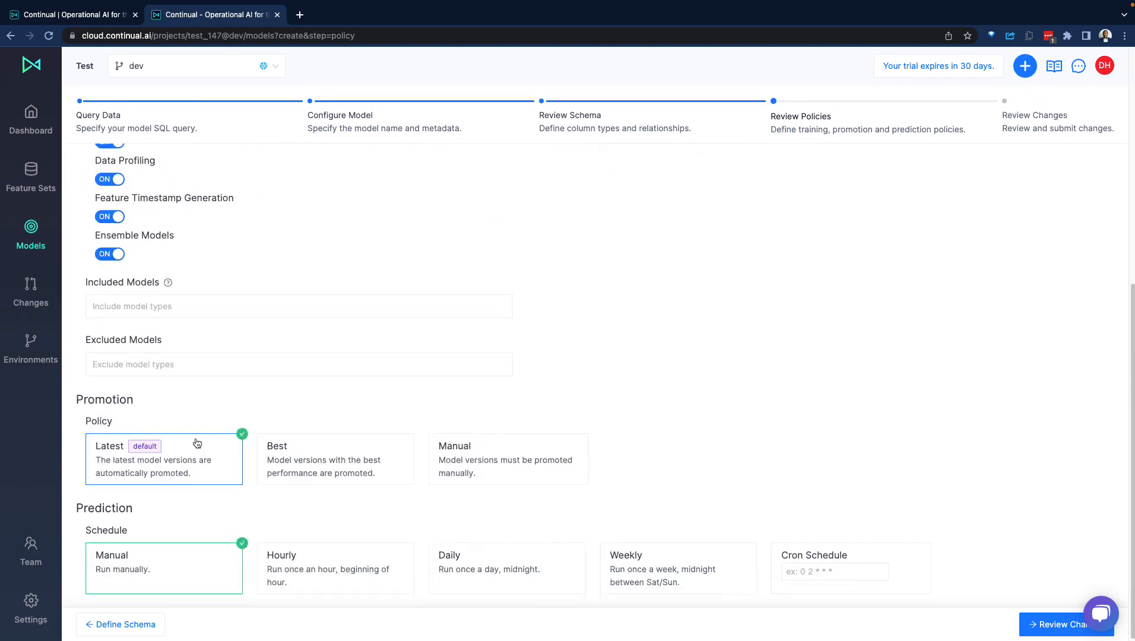
pyautogui.scroll(7, 196, 442)
pyautogui.click(133, 307)
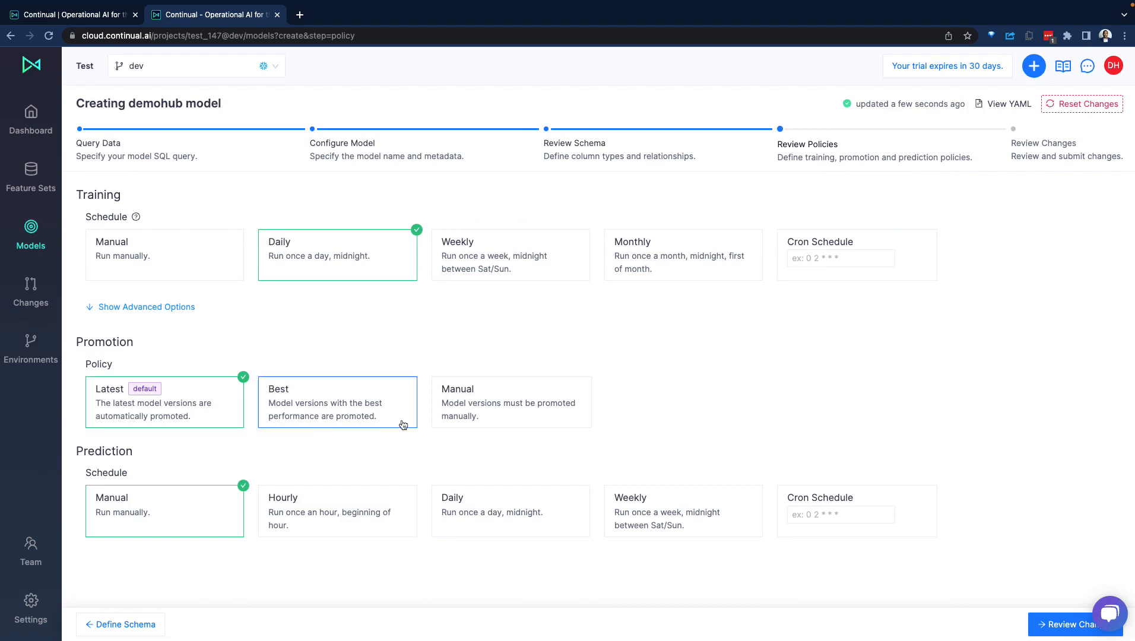
# Step: Set the promotion policy to Best and the prediction schedule to Hourly, and proceed to the change review
pyautogui.click(325, 422)
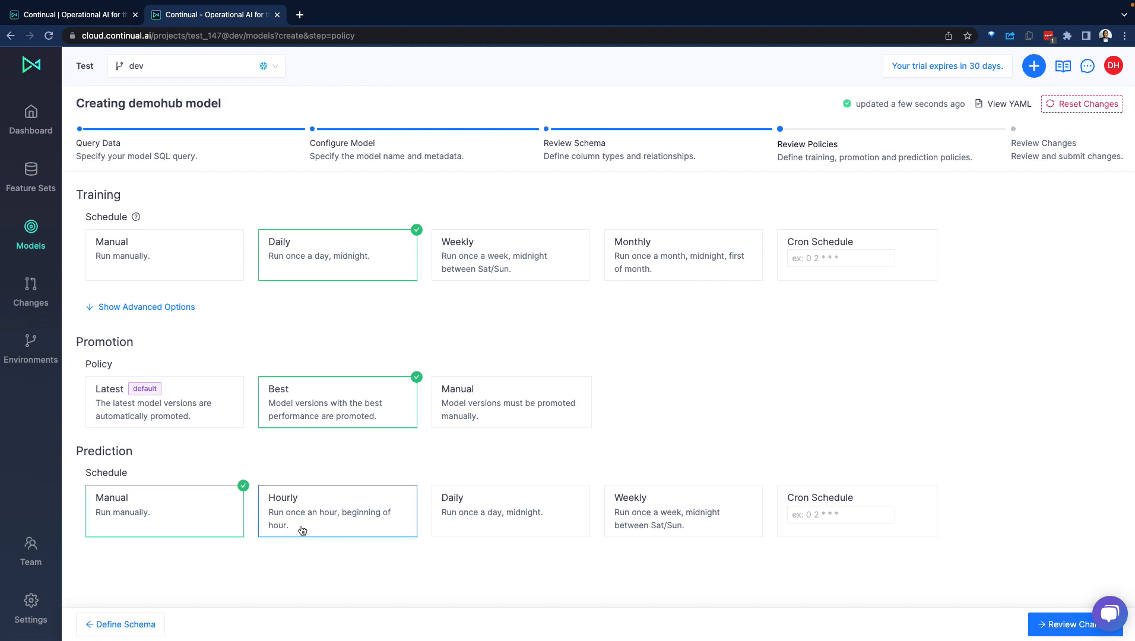
pyautogui.click(340, 520)
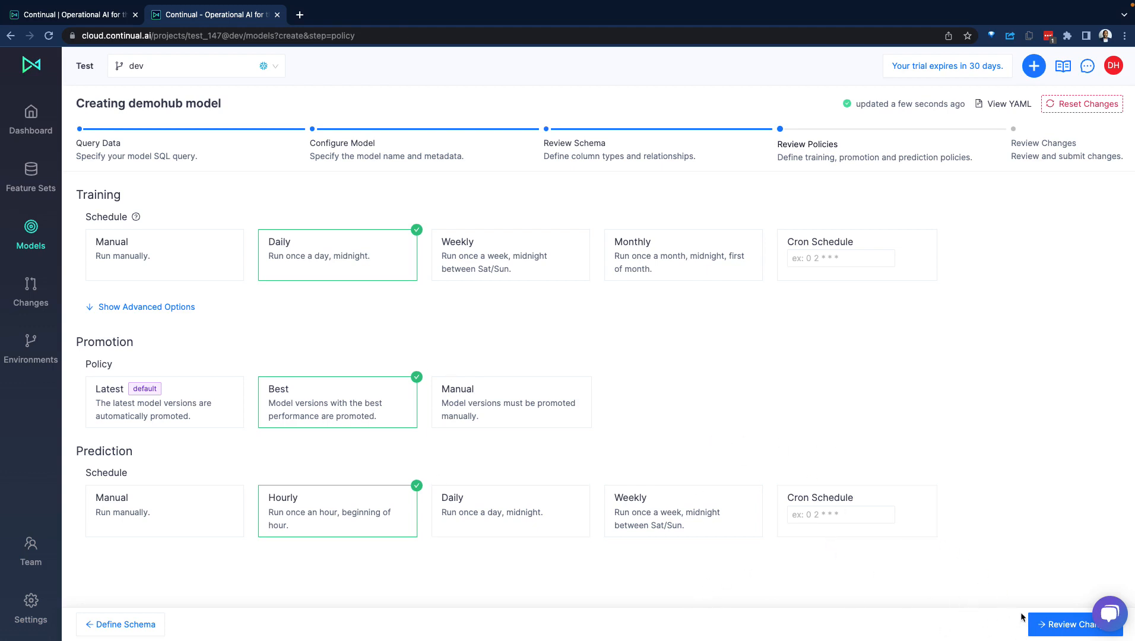
pyautogui.click(1062, 623)
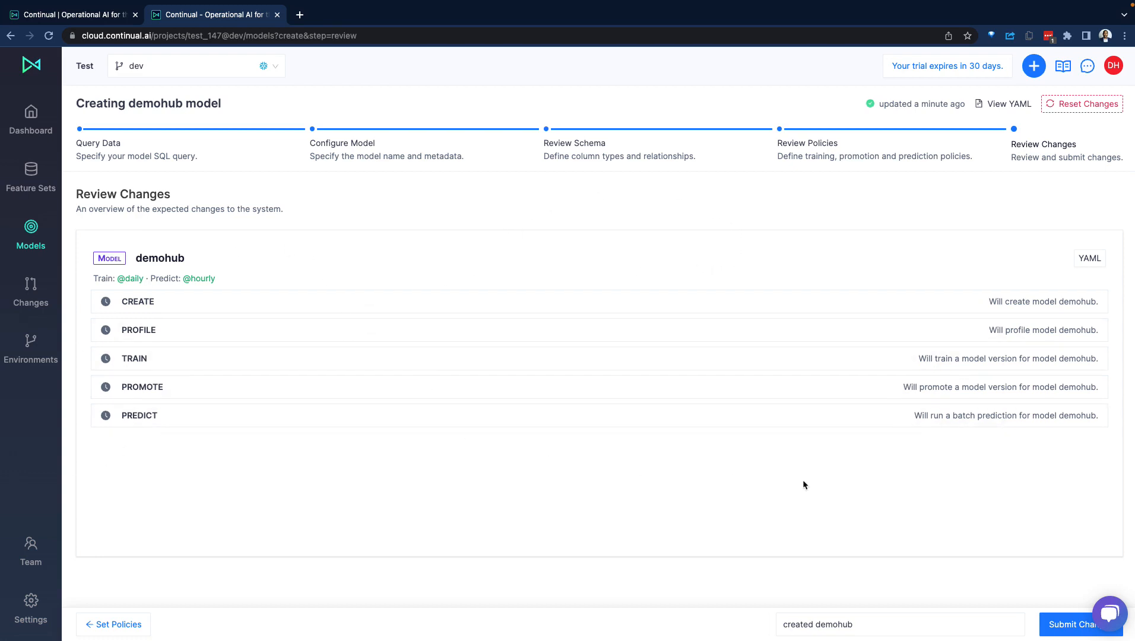
# Step: Submit the demohub model changes for execution and check the views and features made in the create stage
pyautogui.click(1057, 624)
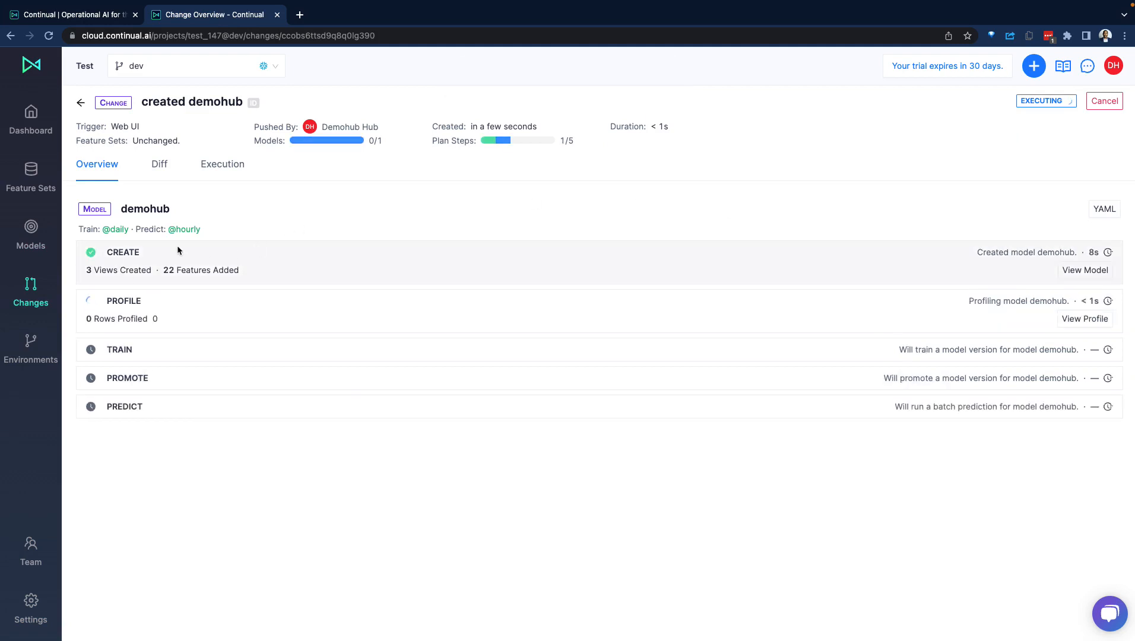
pyautogui.moveTo(226, 270)
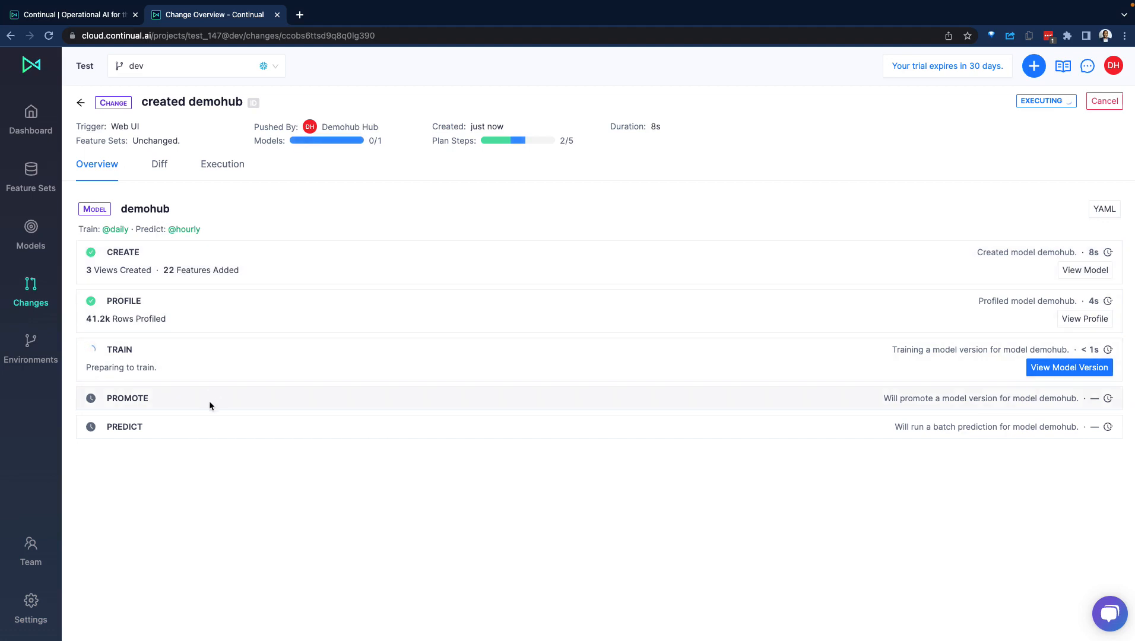
# Step: View the demohub model and examine its overview down to the data warehouse tables for model data, predictions and prediction history
pyautogui.click(1079, 272)
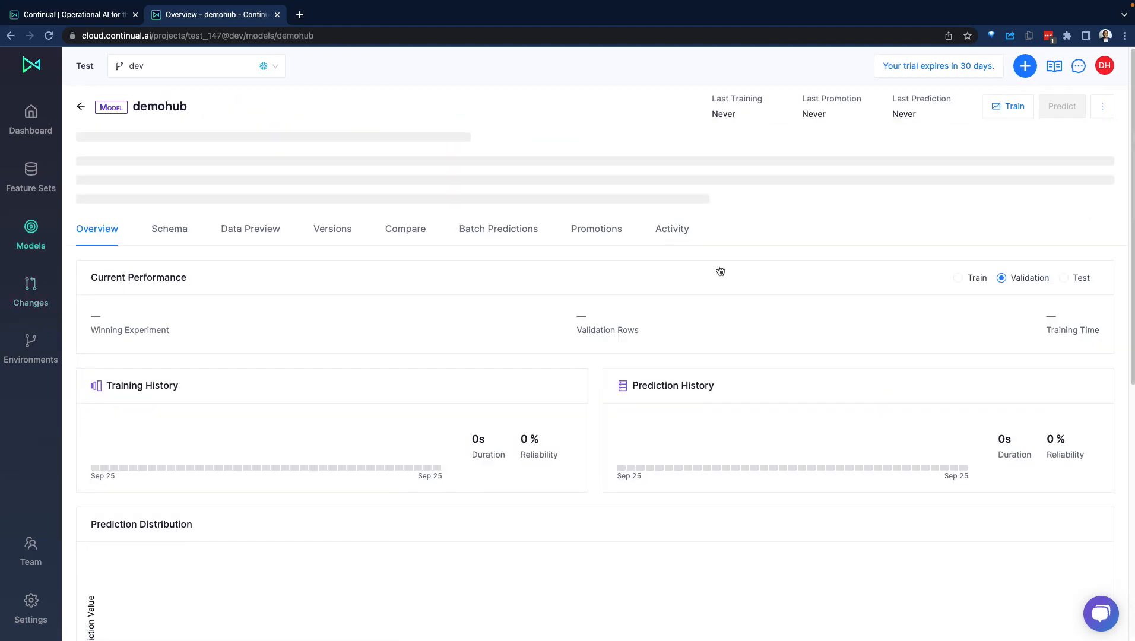
pyautogui.scroll(-7, 715, 291)
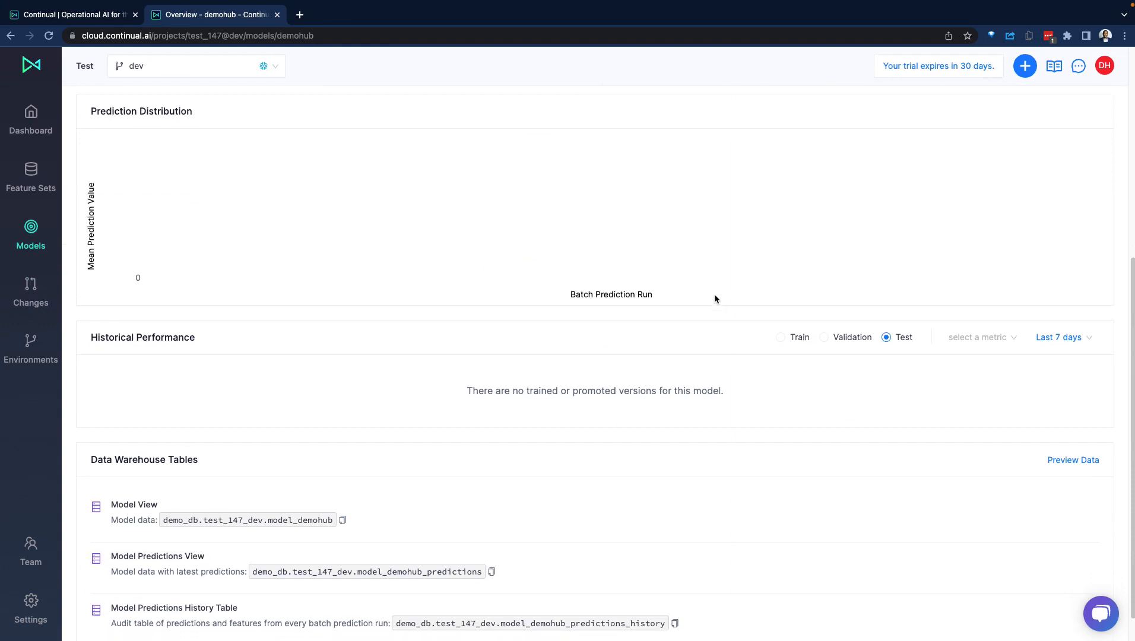
pyautogui.scroll(-1, 714, 294)
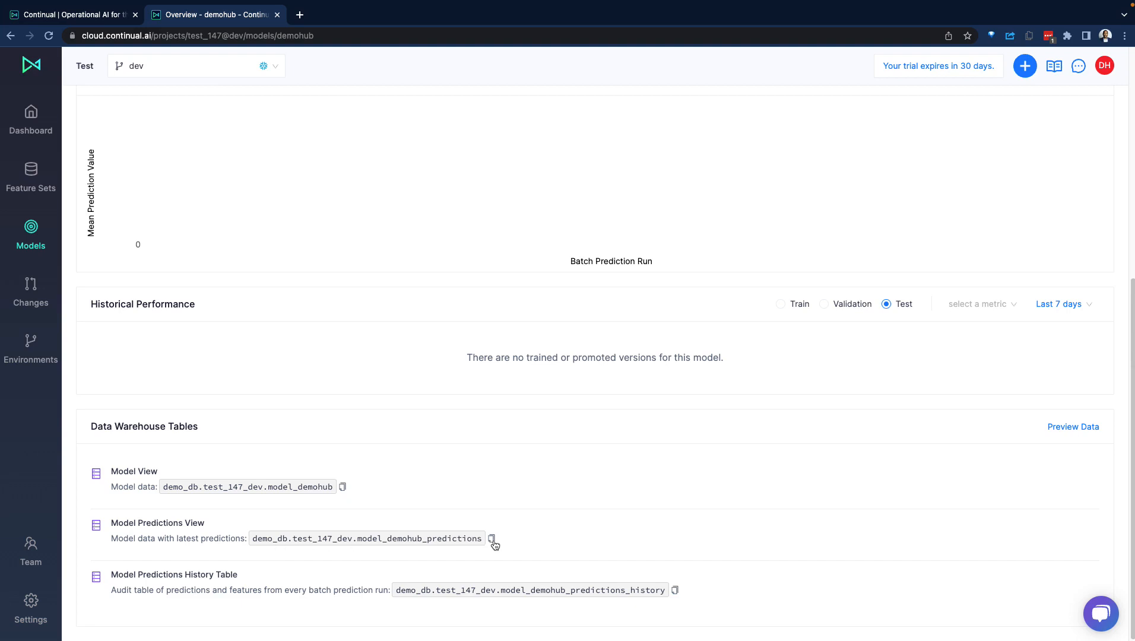
pyautogui.click(679, 591)
pyautogui.scroll(6, 670, 522)
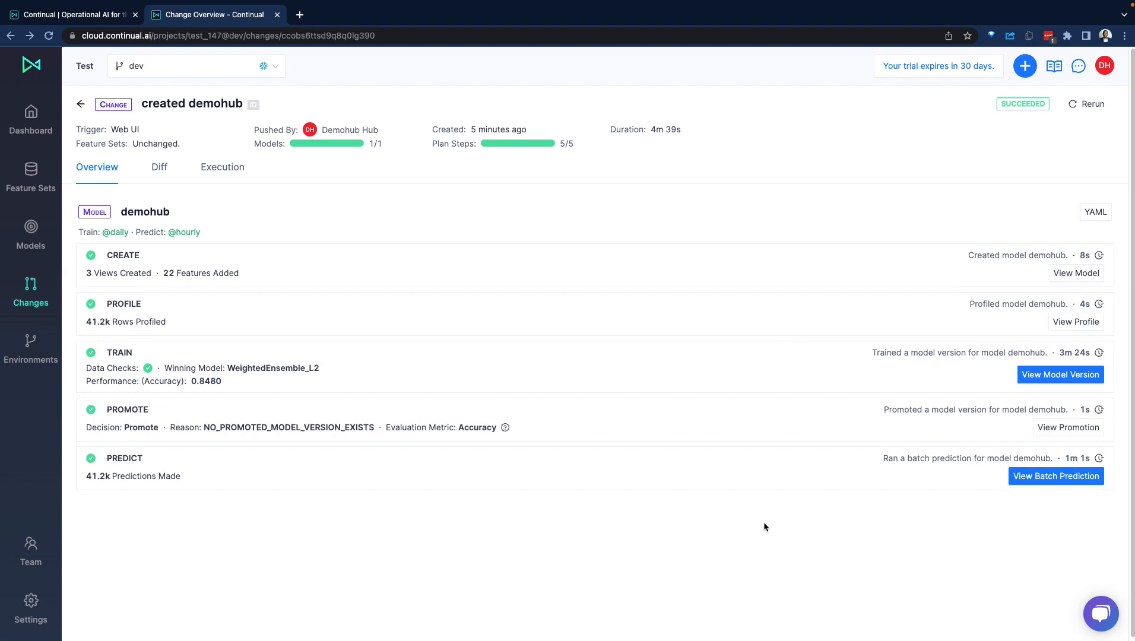
# Step: Check the execution stages of the demohub change and examine its batch prediction's target and category score distributions
pyautogui.click(216, 275)
pyautogui.click(483, 273)
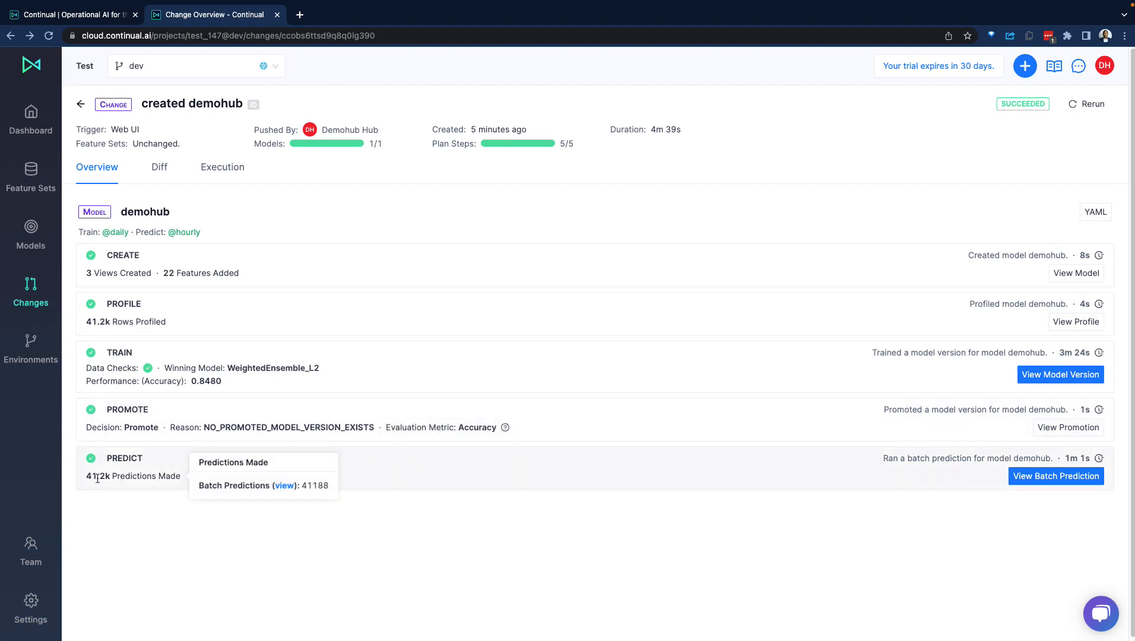
pyautogui.click(1045, 475)
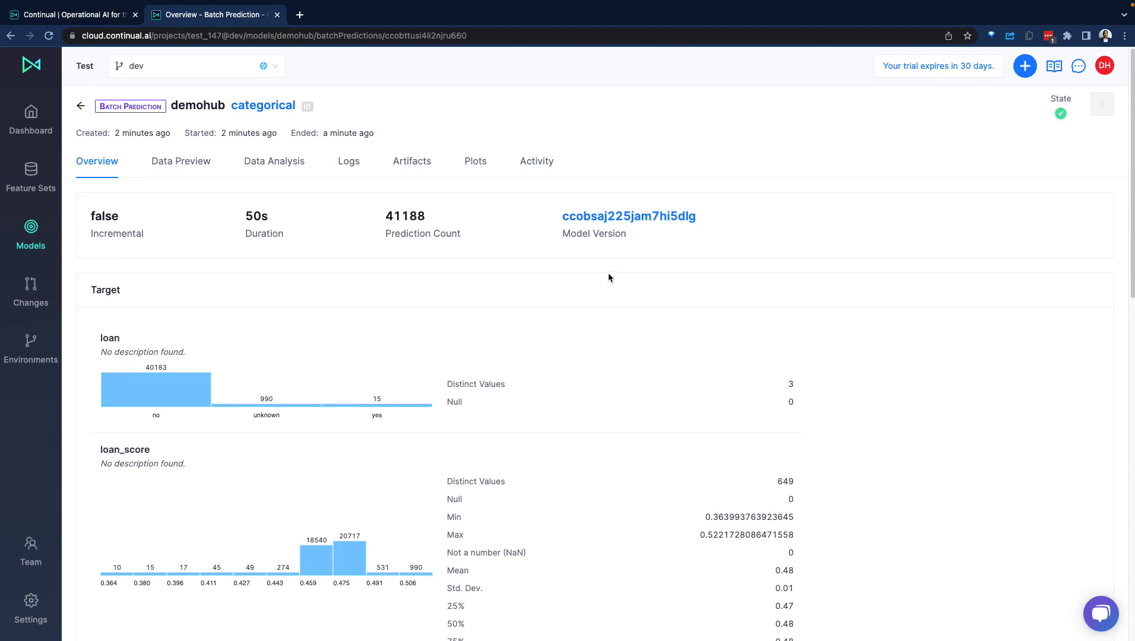
pyautogui.scroll(-4, 599, 279)
pyautogui.scroll(-15, 443, 344)
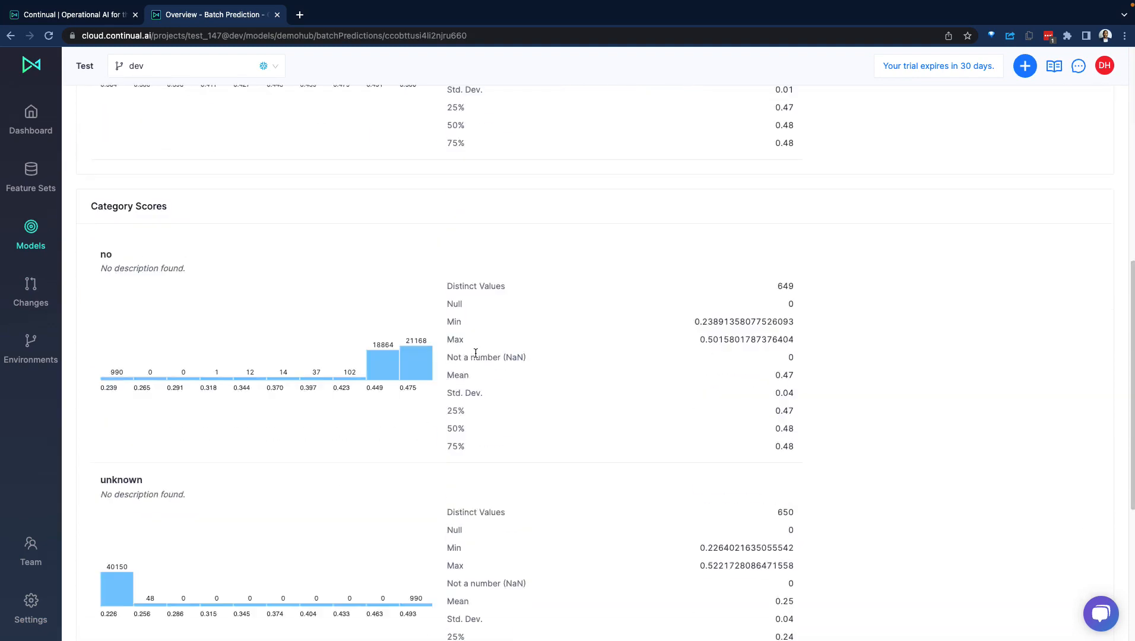
pyautogui.scroll(-4, 520, 333)
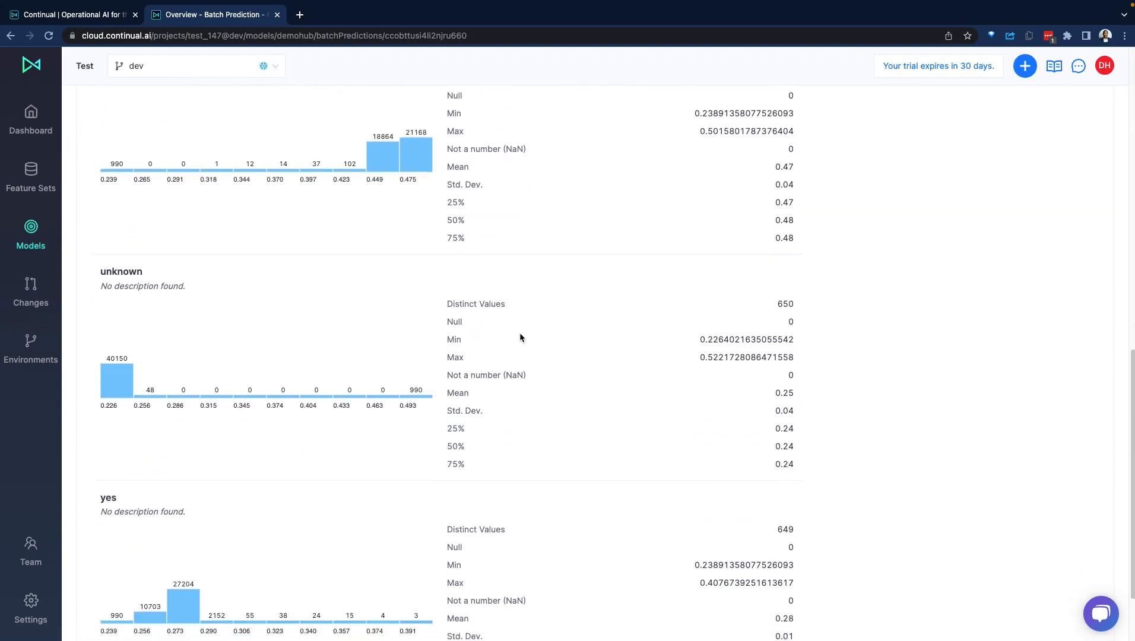
pyautogui.scroll(20, 466, 386)
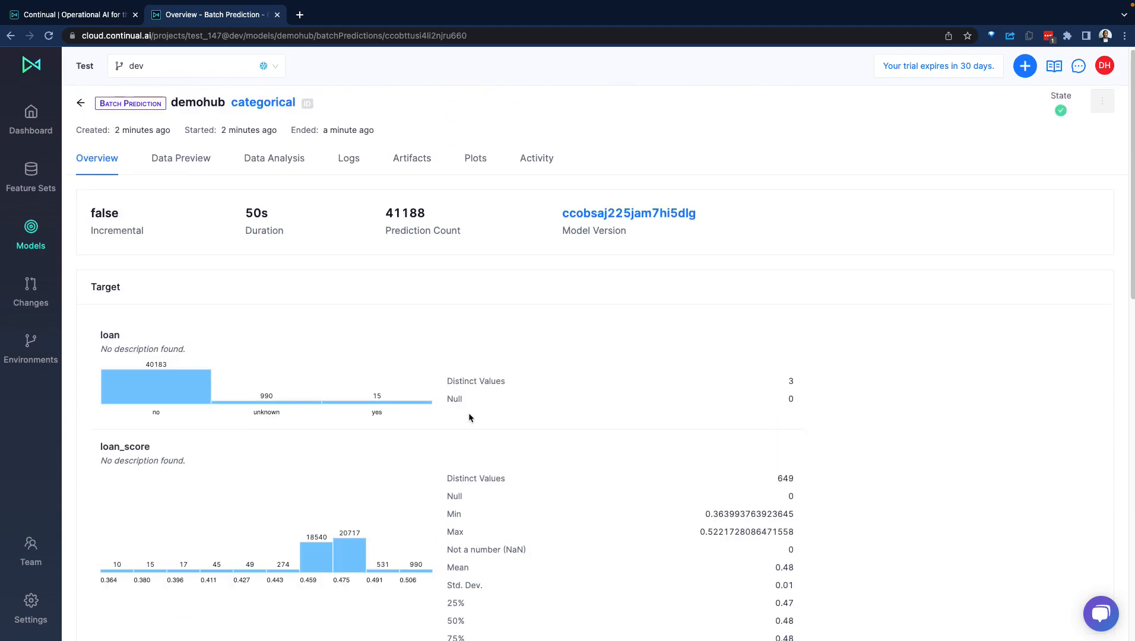
# Step: Examine the model version behind the batch prediction, comparing its ranked experiments, performance metrics and timeline, and return to the model
pyautogui.click(619, 222)
pyautogui.scroll(-8, 451, 327)
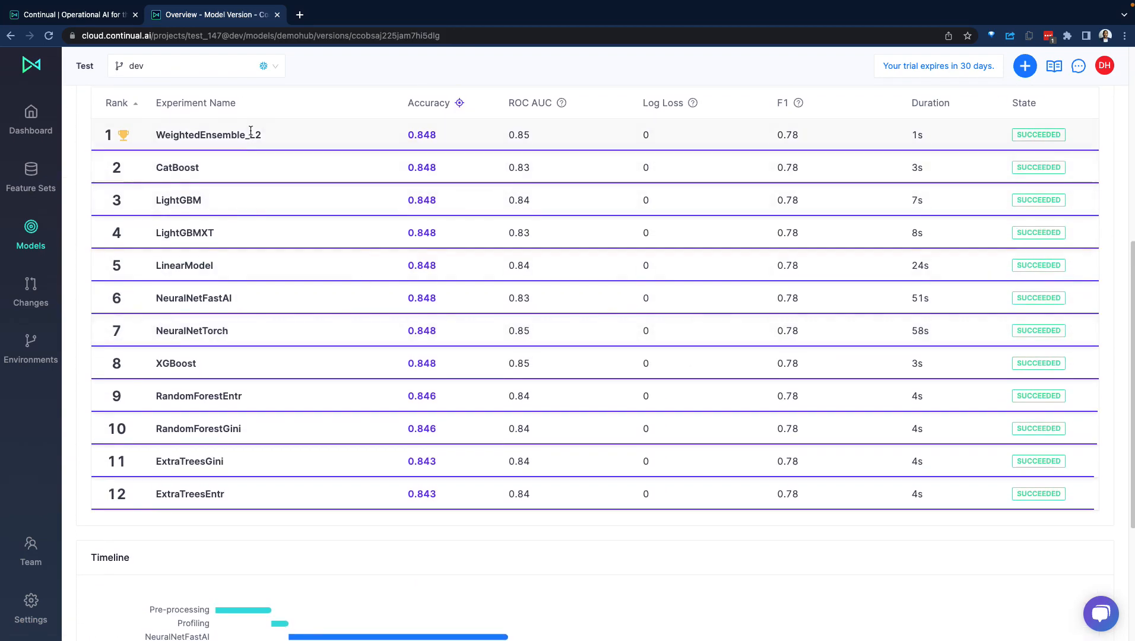
pyautogui.scroll(-1, 246, 231)
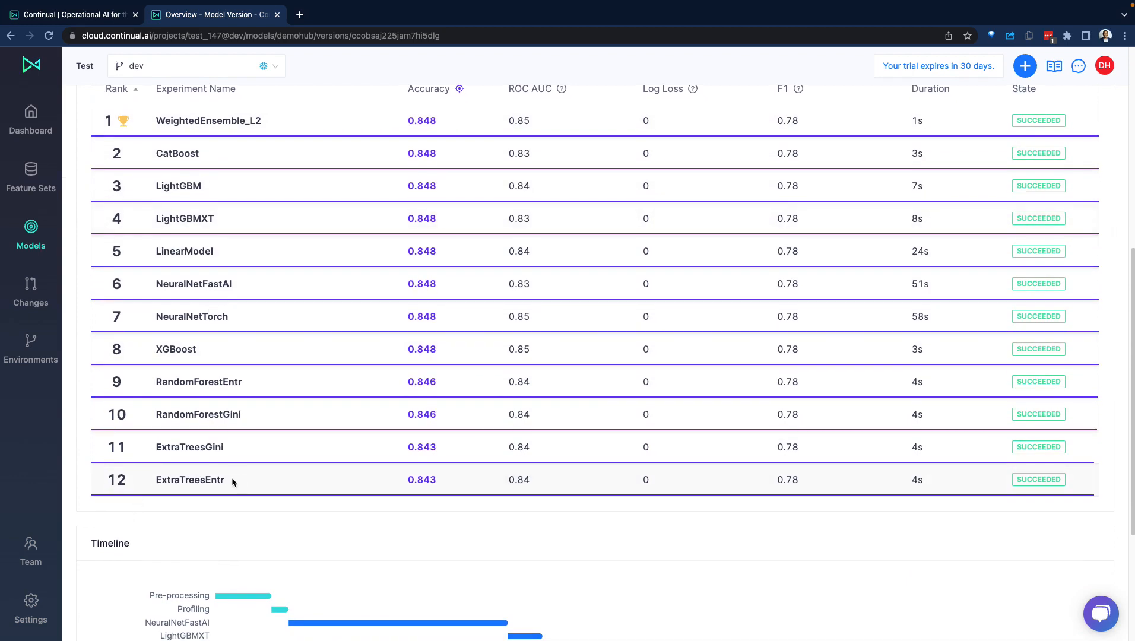
pyautogui.scroll(1, 196, 428)
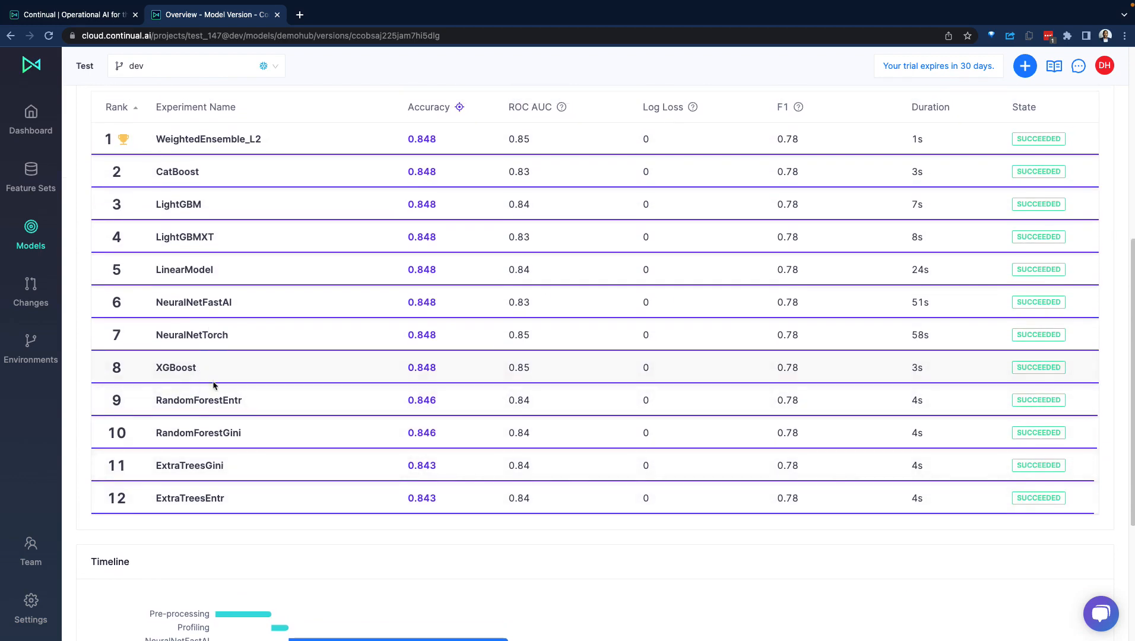
pyautogui.scroll(3, 211, 392)
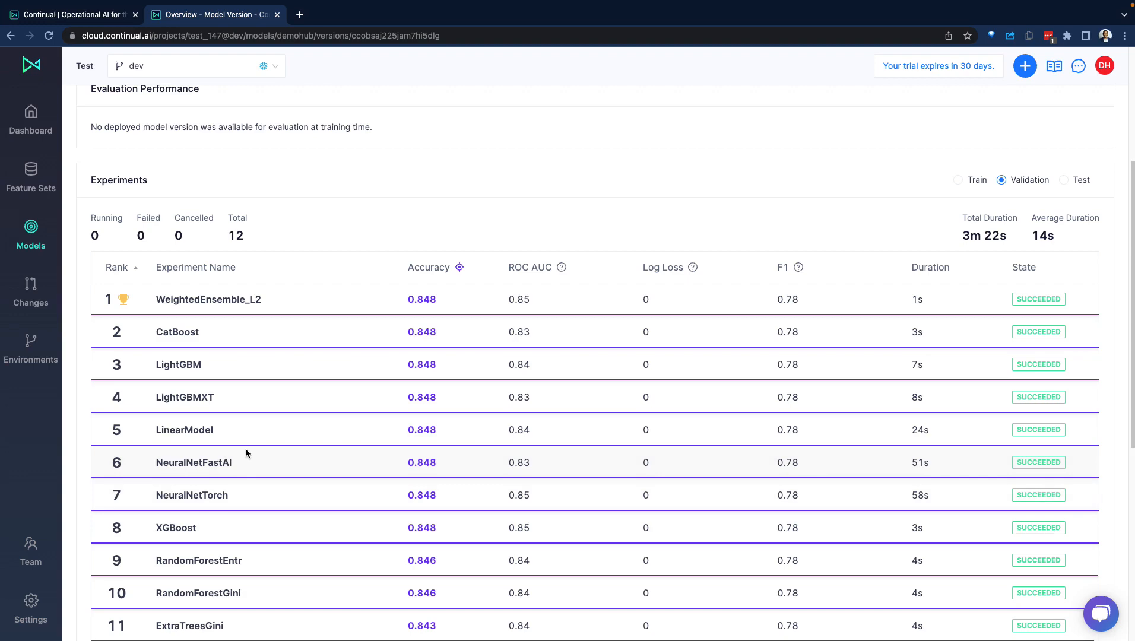
pyautogui.scroll(-1, 212, 467)
pyautogui.scroll(-1, 212, 471)
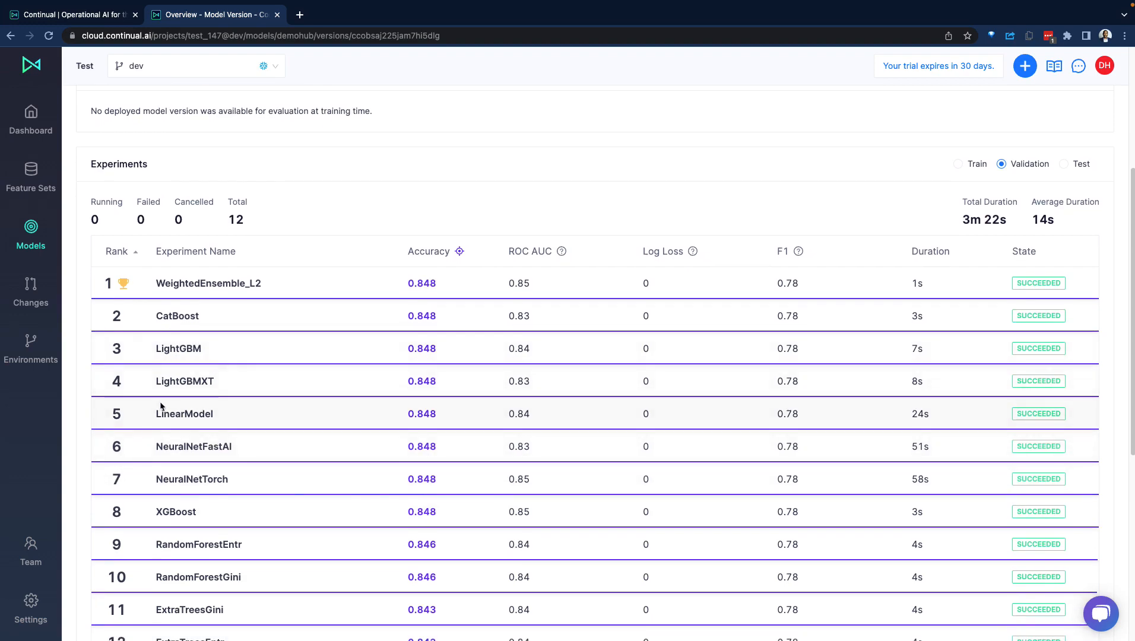
pyautogui.scroll(-3, 241, 407)
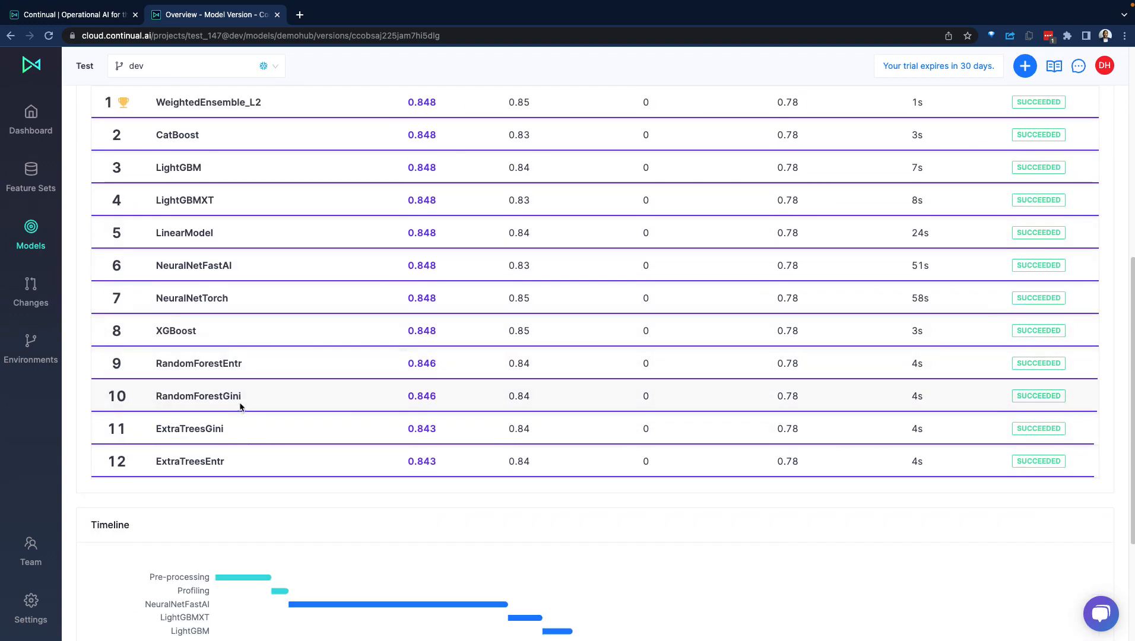
pyautogui.scroll(2, 274, 367)
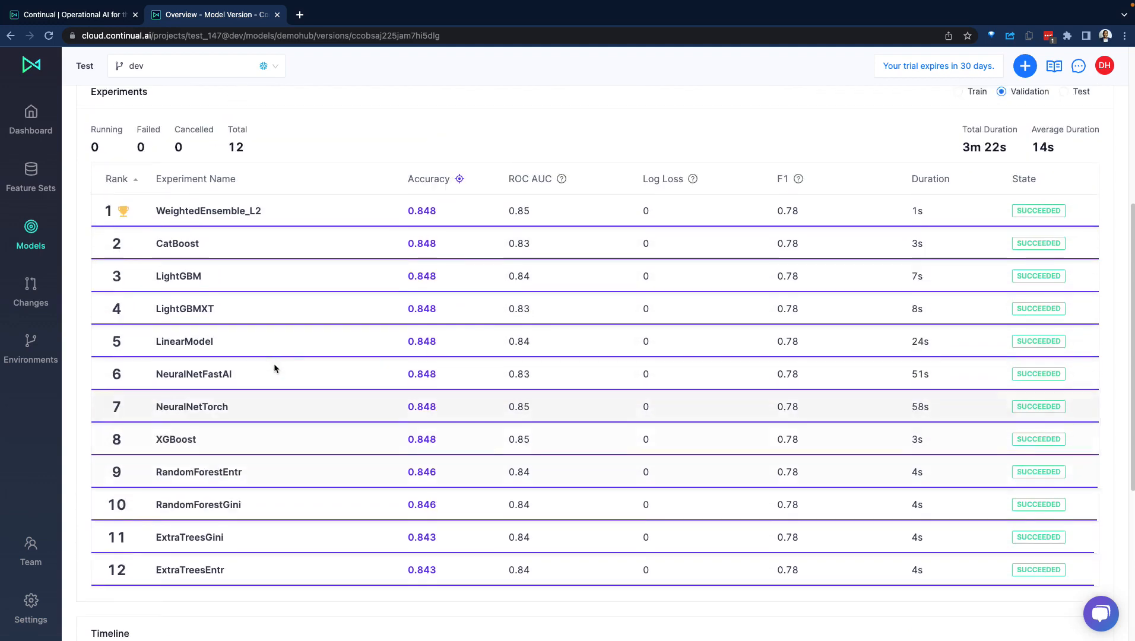
pyautogui.scroll(-5, 298, 377)
pyautogui.scroll(5, 360, 365)
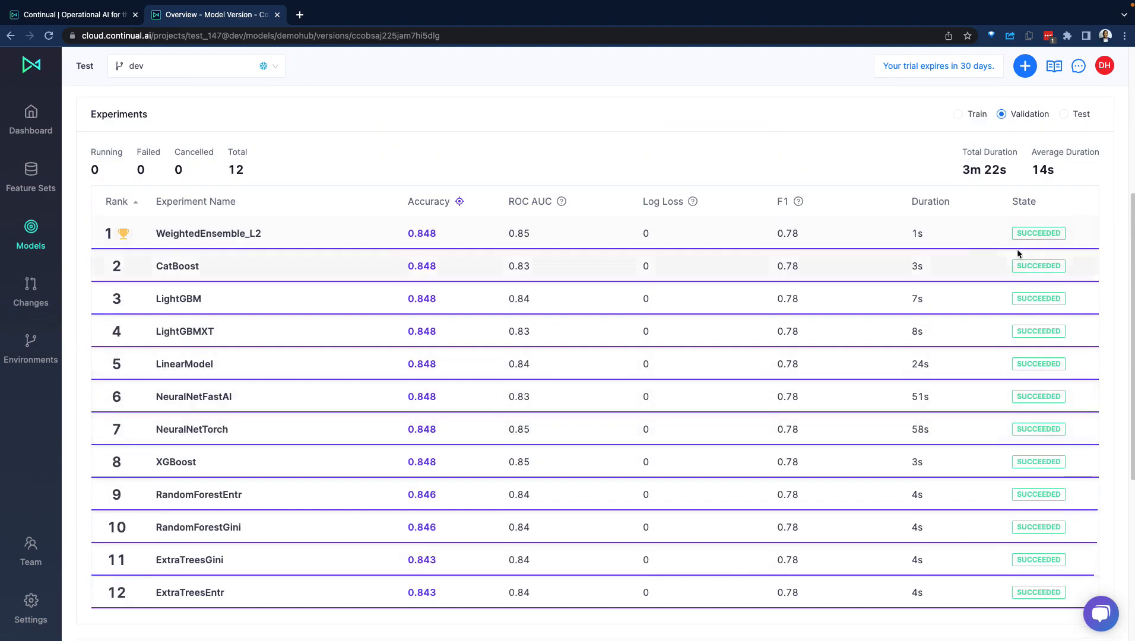
pyautogui.scroll(5, 301, 243)
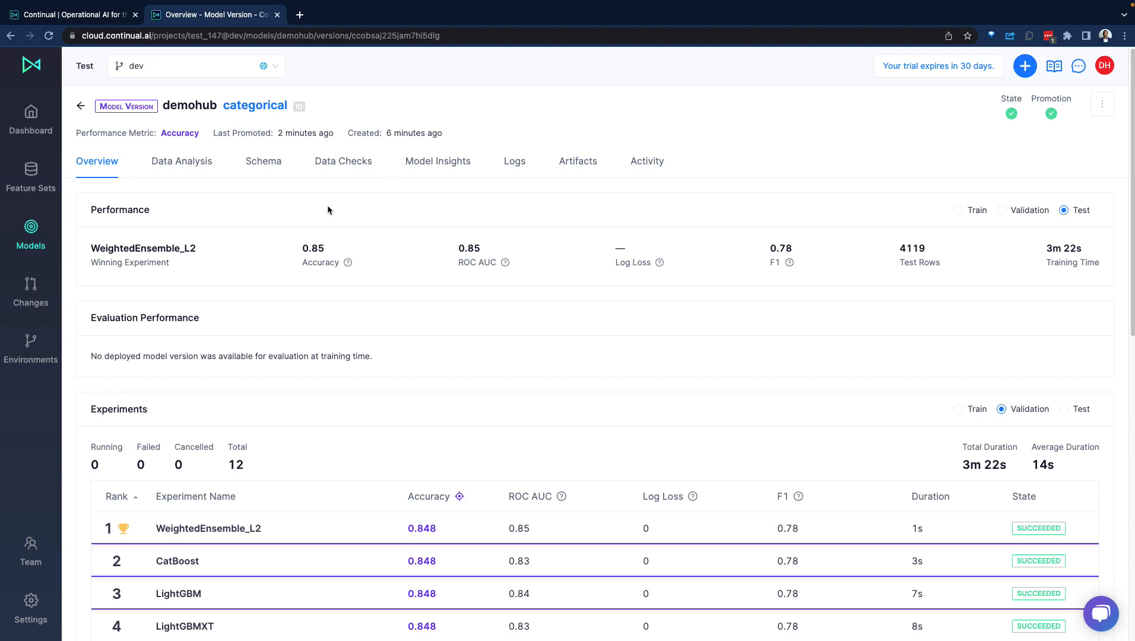
pyautogui.scroll(-7, 400, 329)
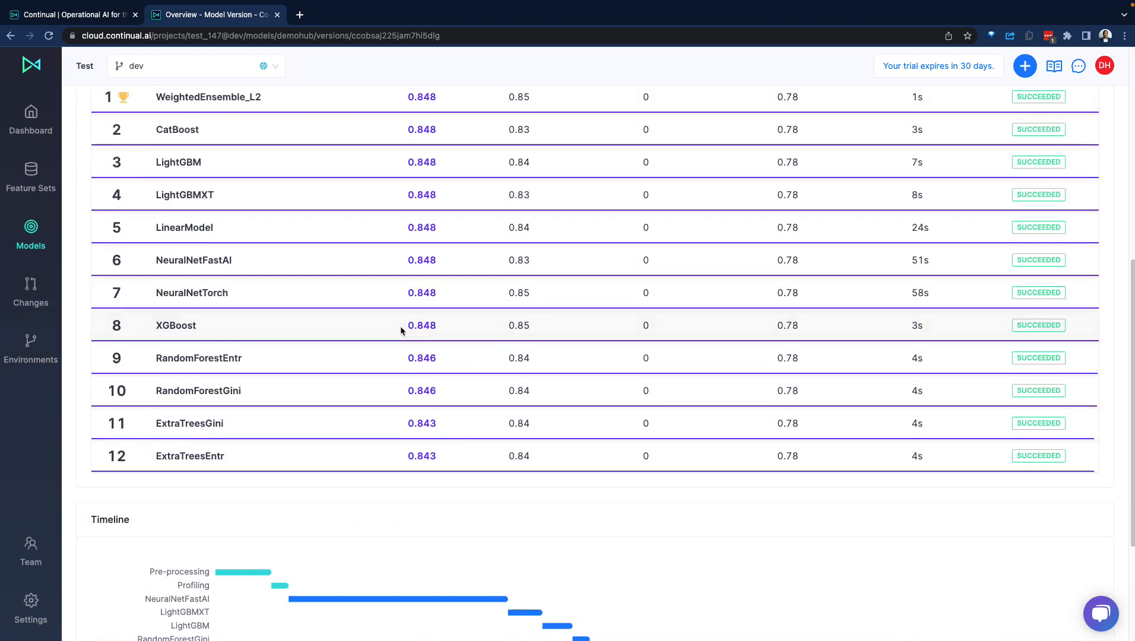
pyautogui.scroll(7, 401, 331)
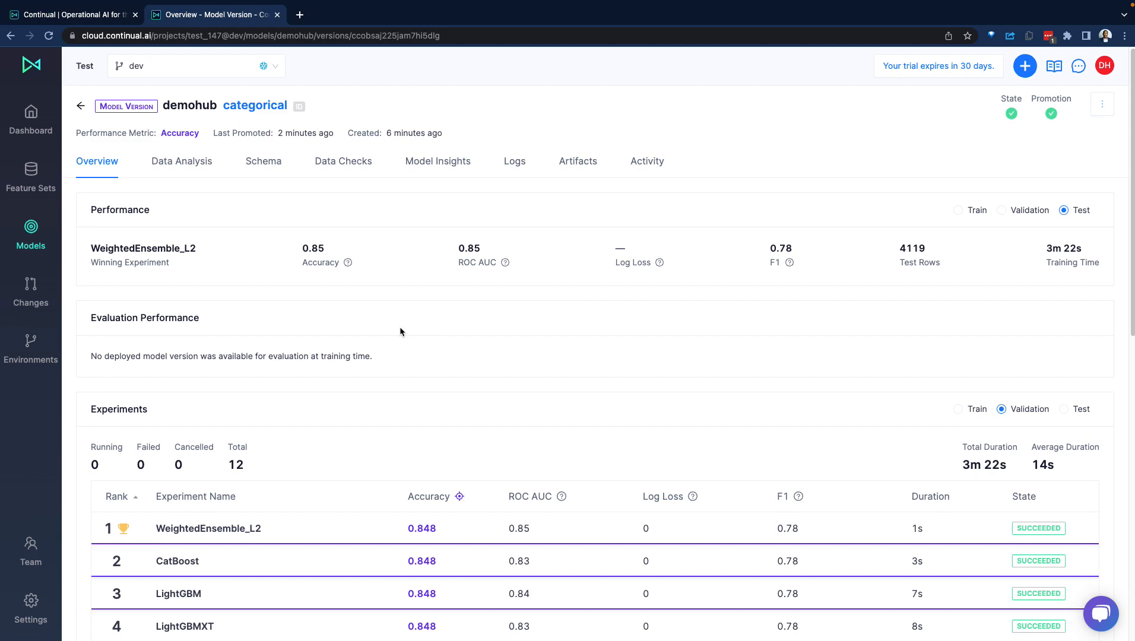
pyautogui.scroll(-3, 568, 218)
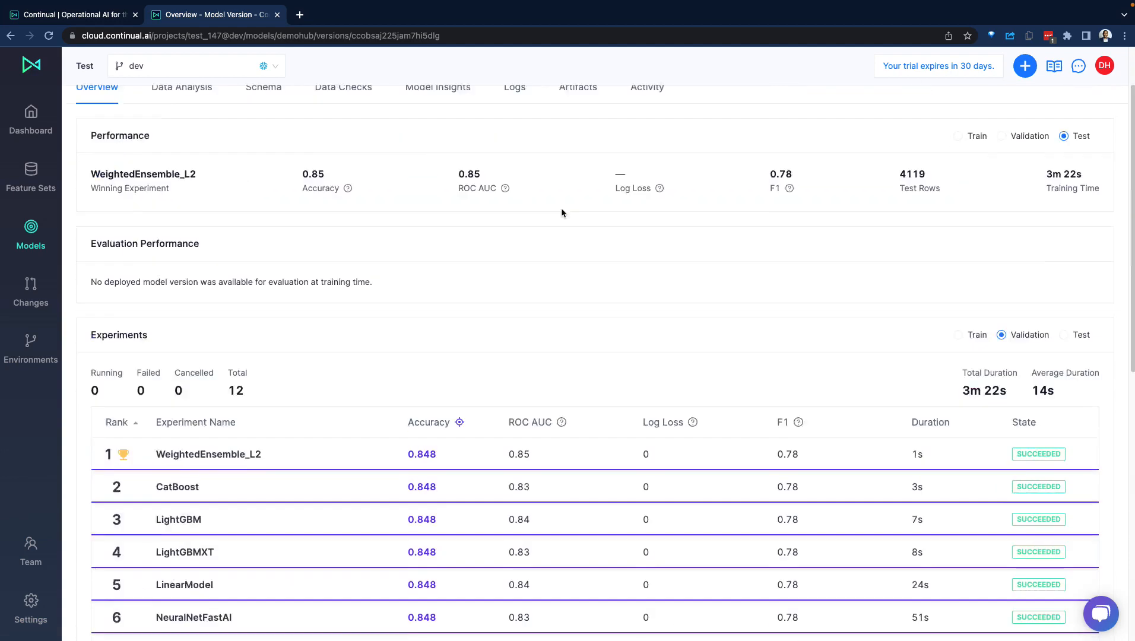
pyautogui.scroll(3, 333, 163)
pyautogui.click(81, 105)
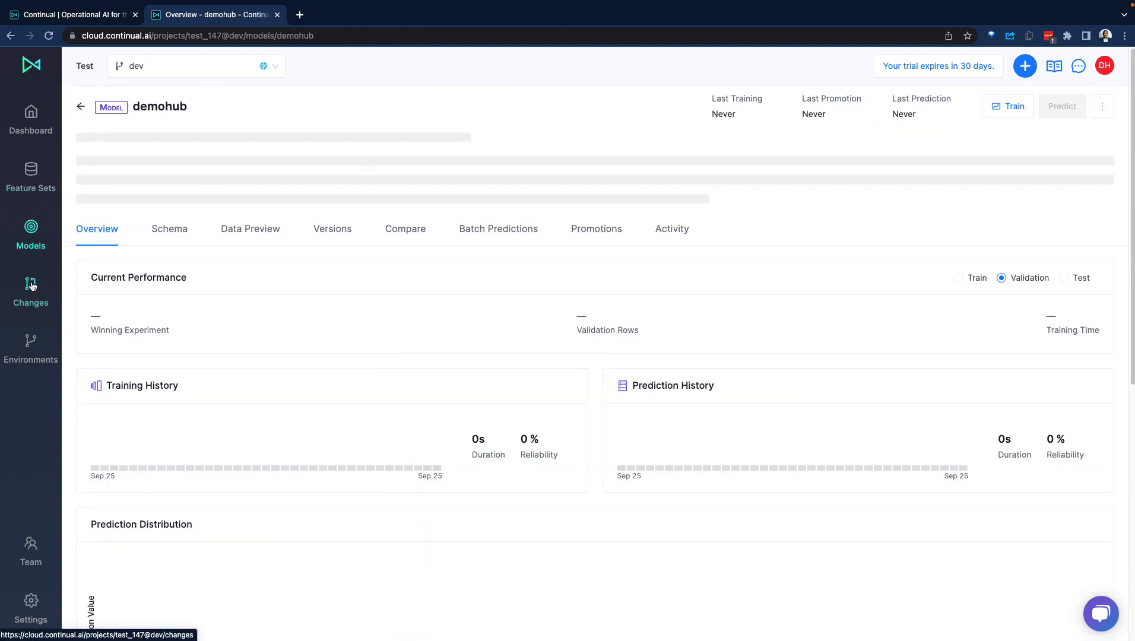
# Step: Check the feature sets in dev, switch to the production environment and list its features
pyautogui.click(22, 178)
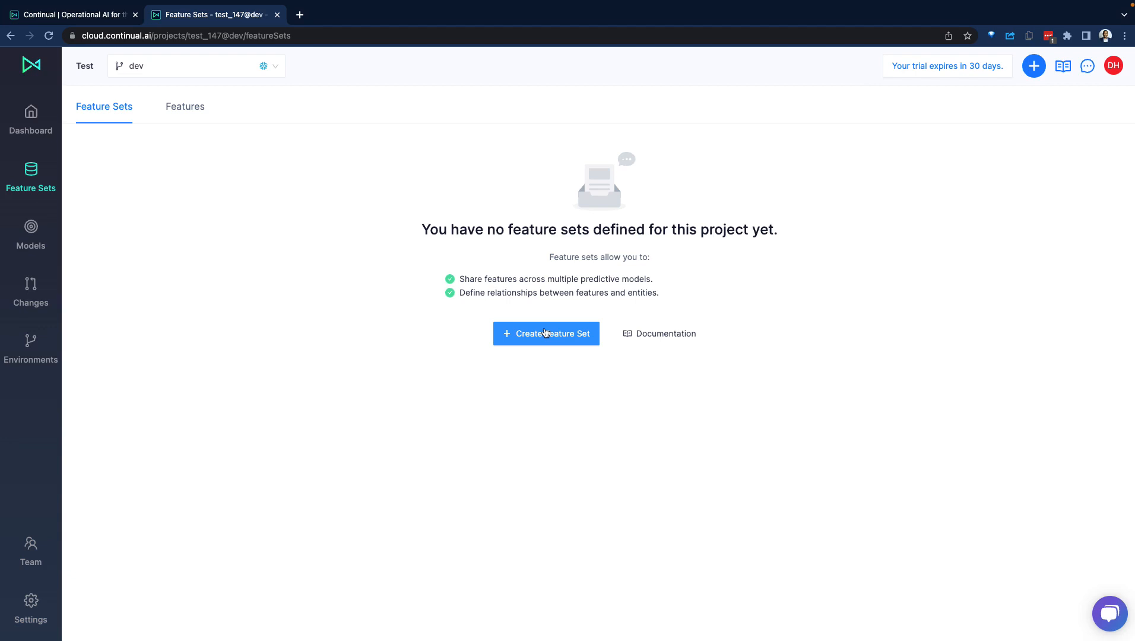
pyautogui.click(196, 66)
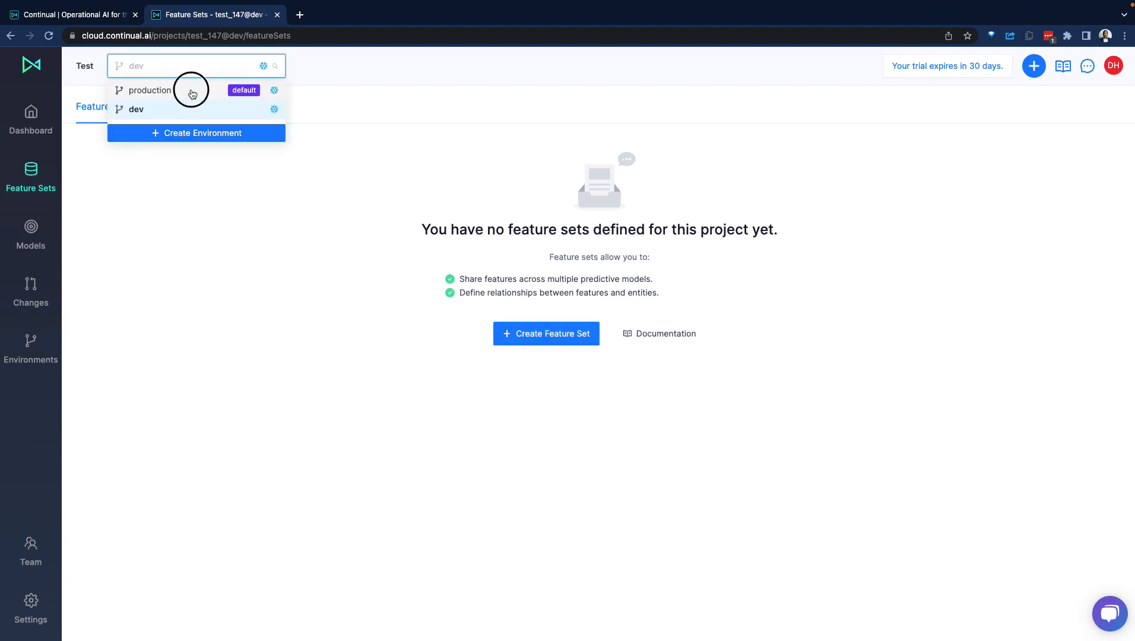
pyautogui.click(190, 88)
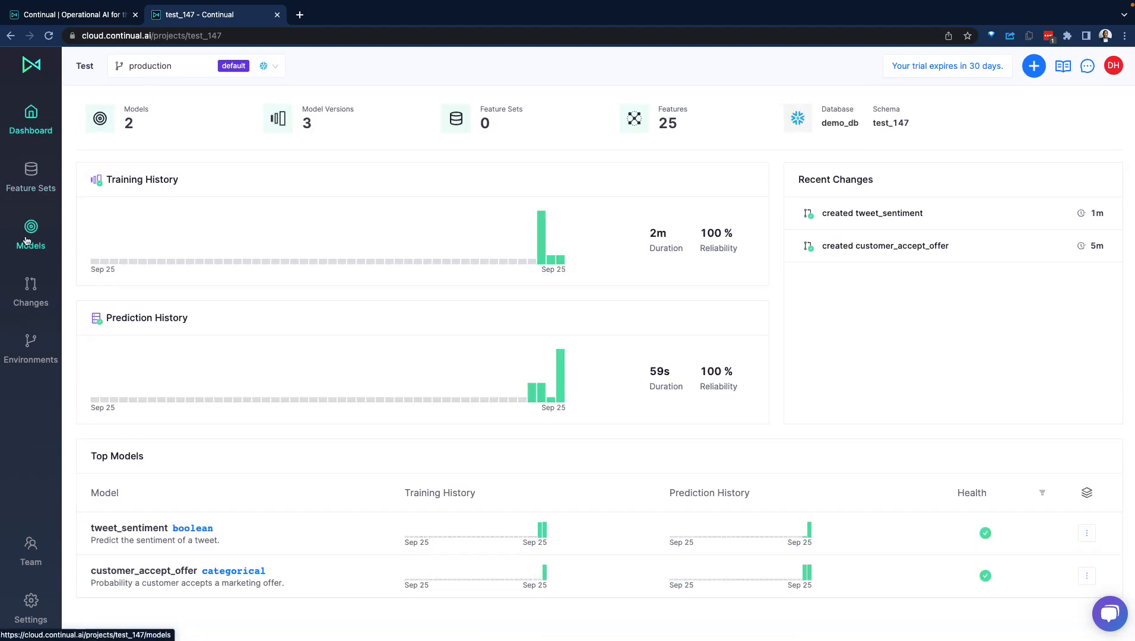
pyautogui.click(30, 178)
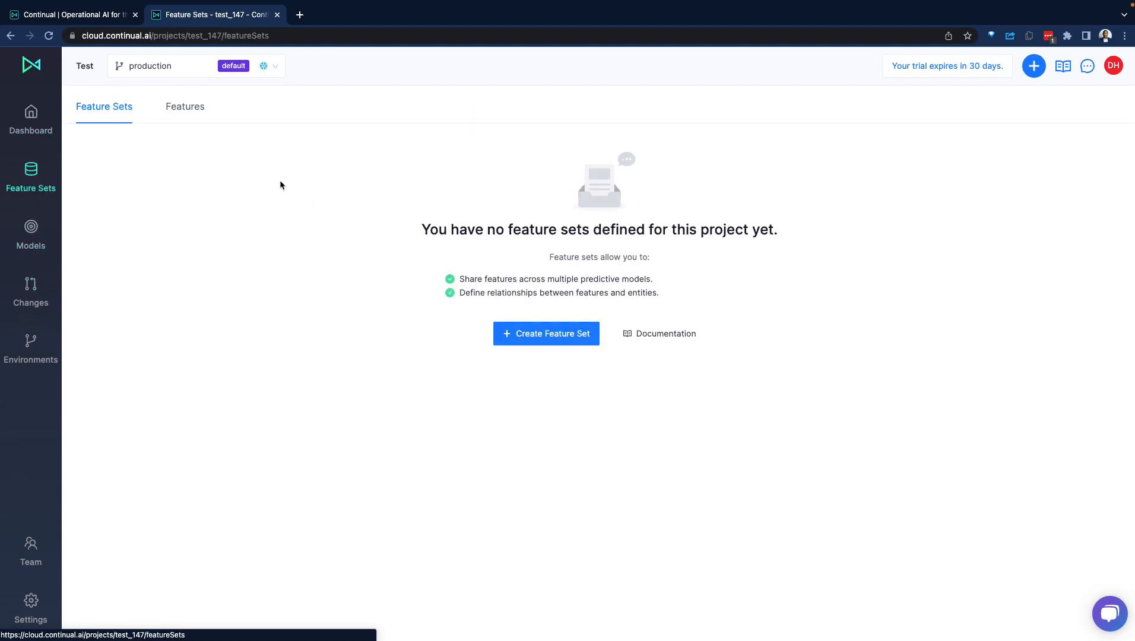
pyautogui.click(198, 112)
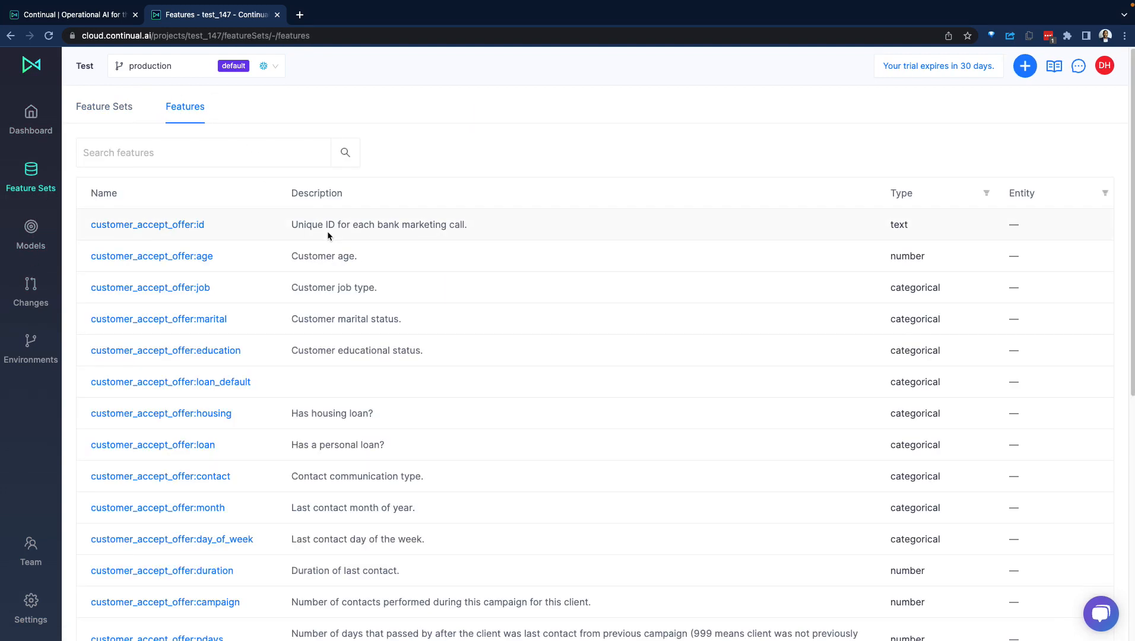
# Step: Look through the production features, open the model behind customer_accept_offer:id and examine its current performance, training and prediction history
pyautogui.scroll(-7, 354, 244)
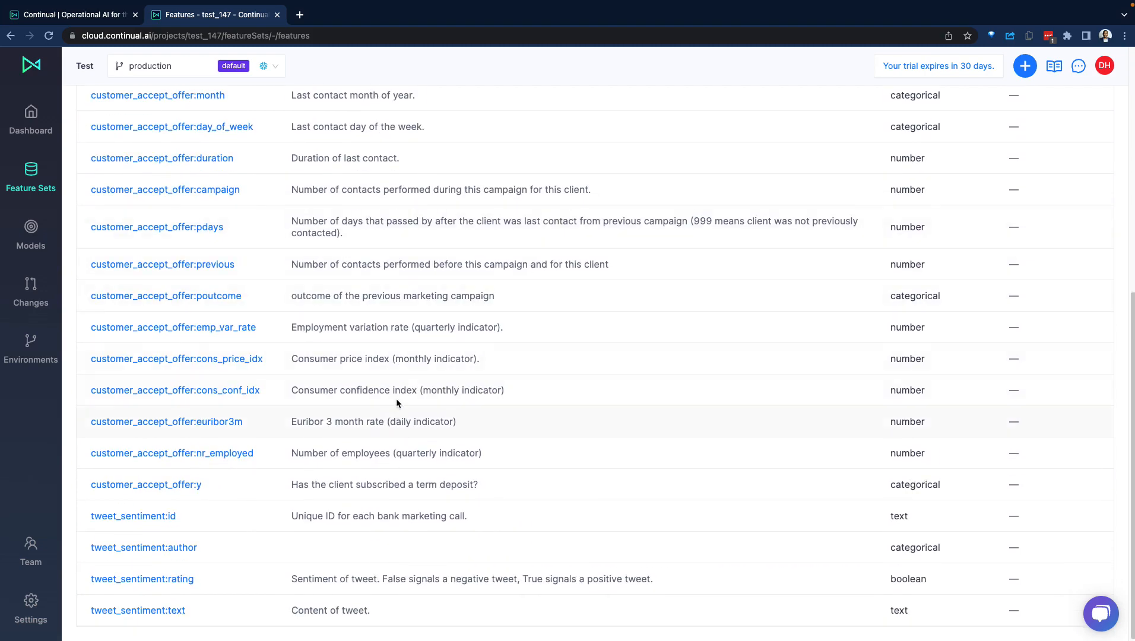
pyautogui.scroll(7, 396, 397)
pyautogui.click(170, 224)
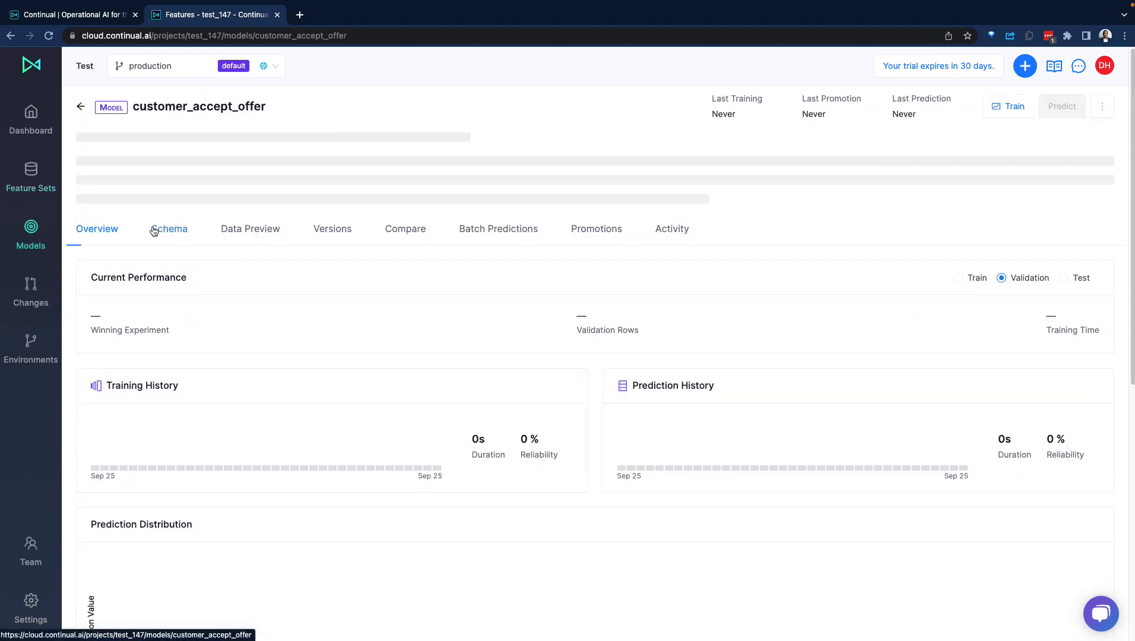
pyautogui.scroll(-3, 481, 438)
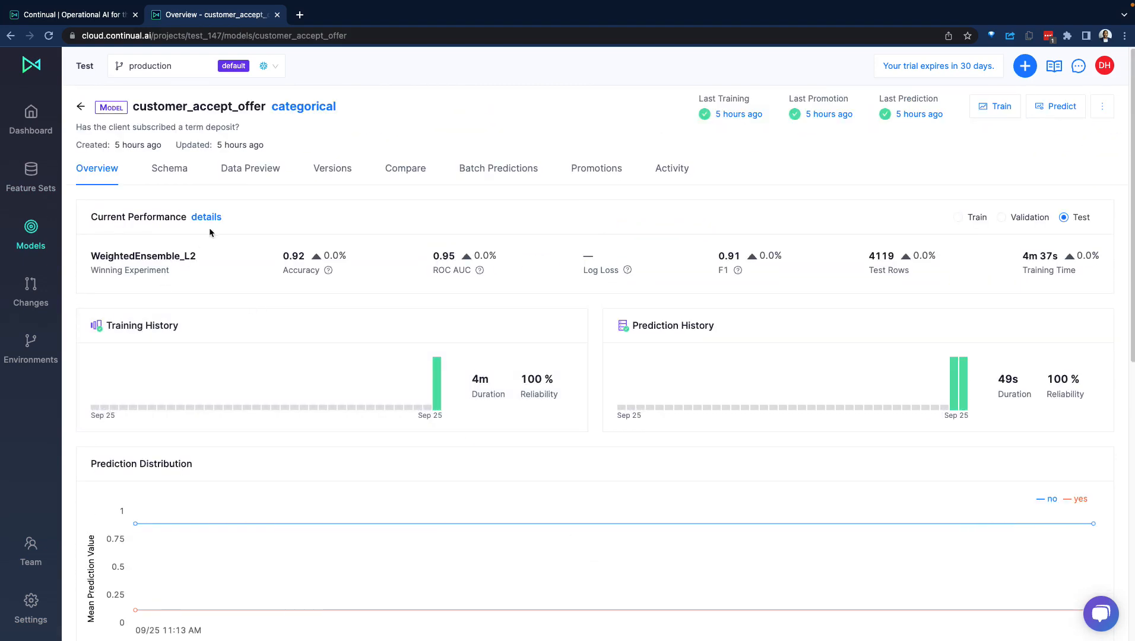
pyautogui.scroll(-8, 767, 333)
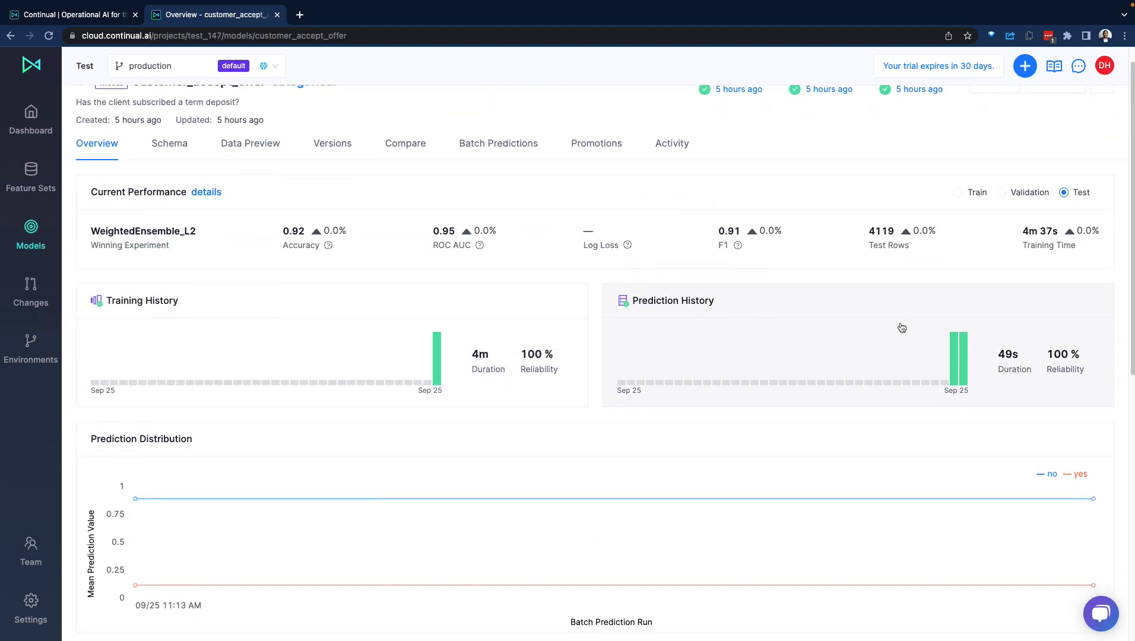
pyautogui.scroll(8, 701, 339)
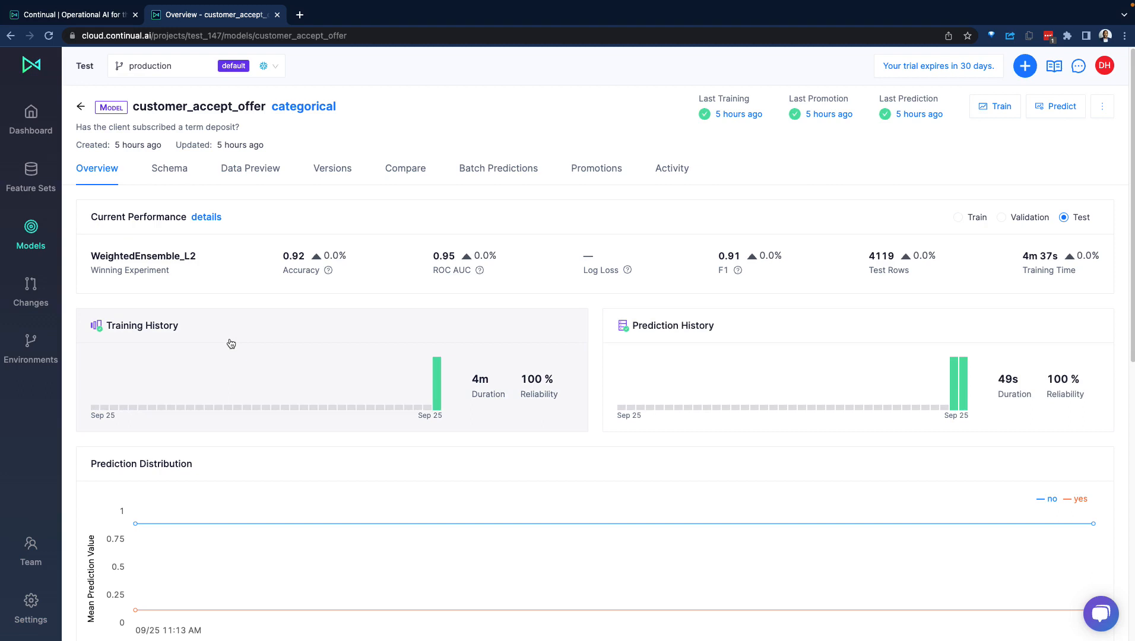
# Step: Start creating a new predictive model and list the tables in the SAMPLE_DATA, TEST_147 and TEST_147_DEV schemas
pyautogui.click(45, 136)
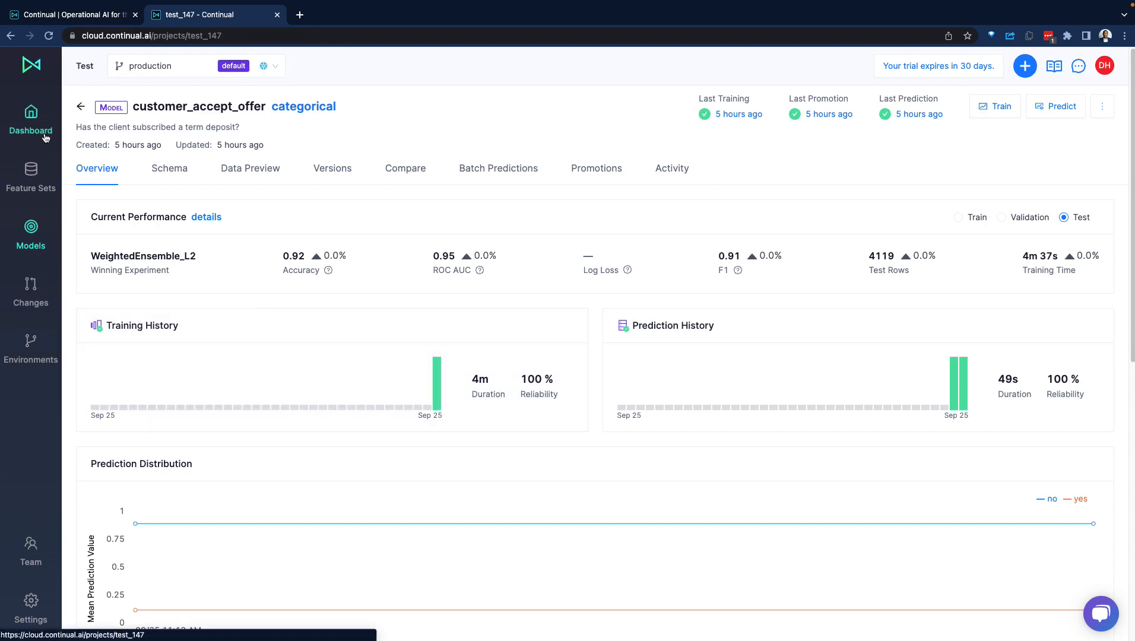
pyautogui.click(1033, 65)
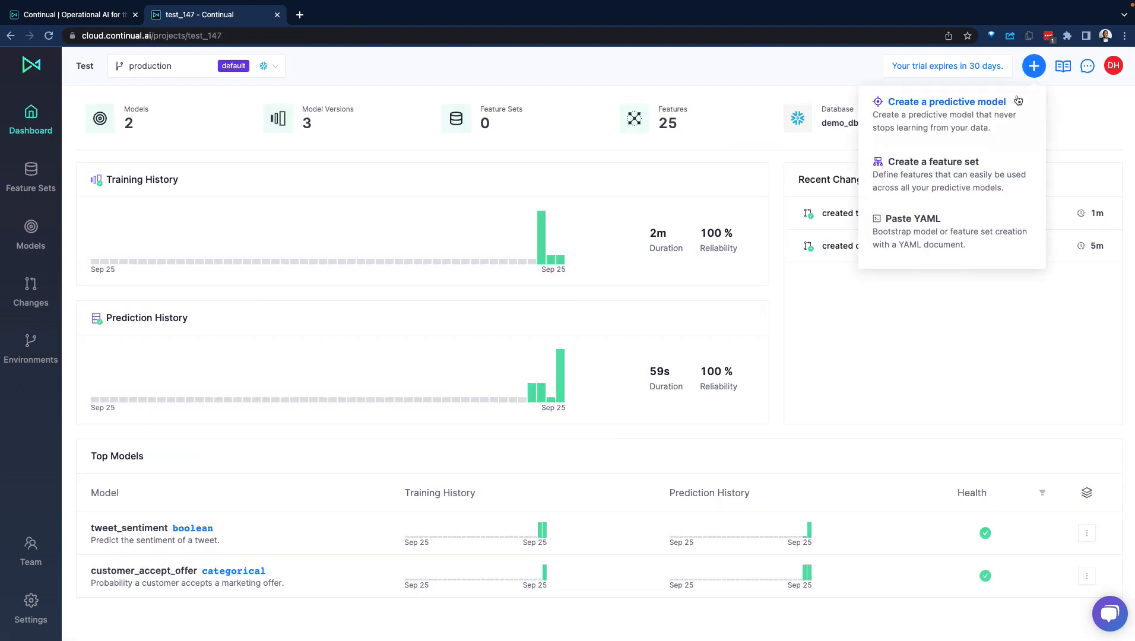
pyautogui.click(984, 121)
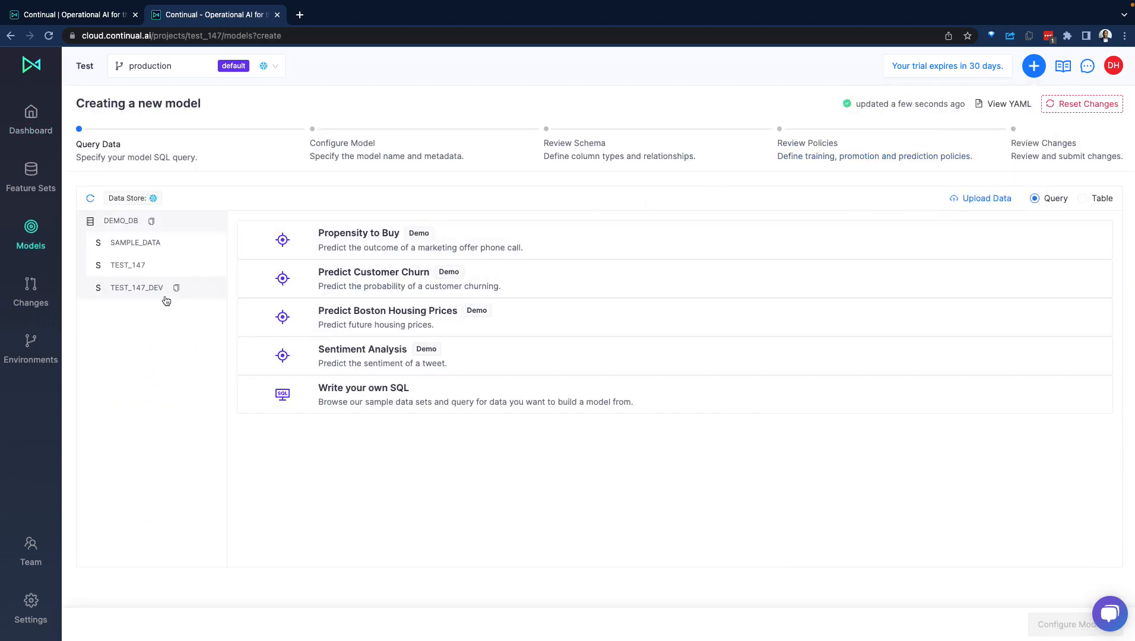
pyautogui.click(154, 244)
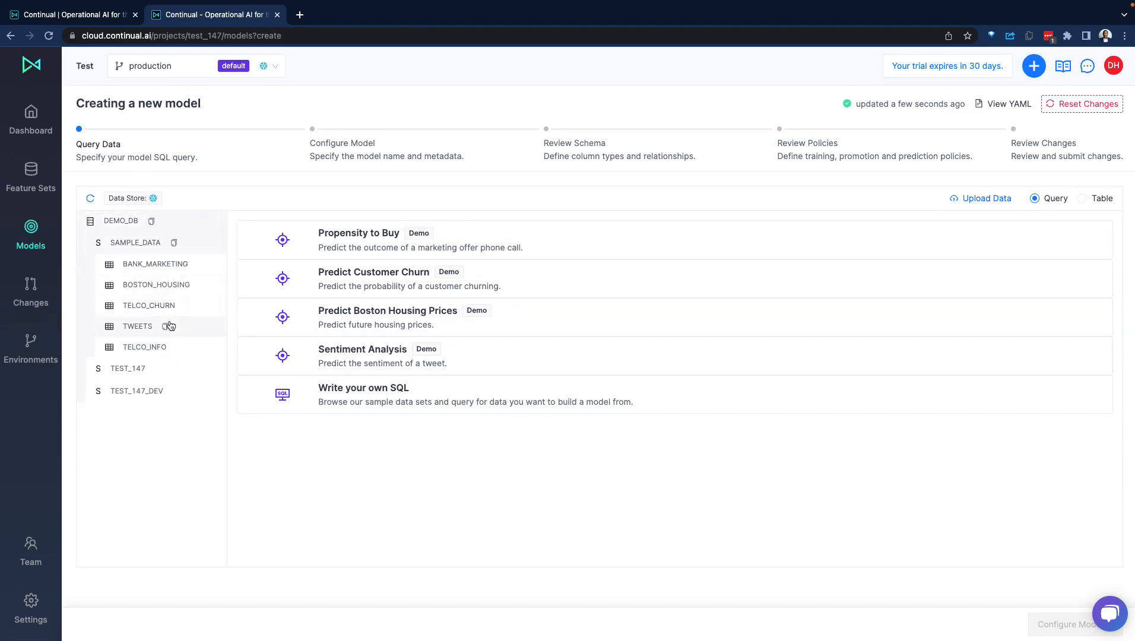
pyautogui.click(131, 368)
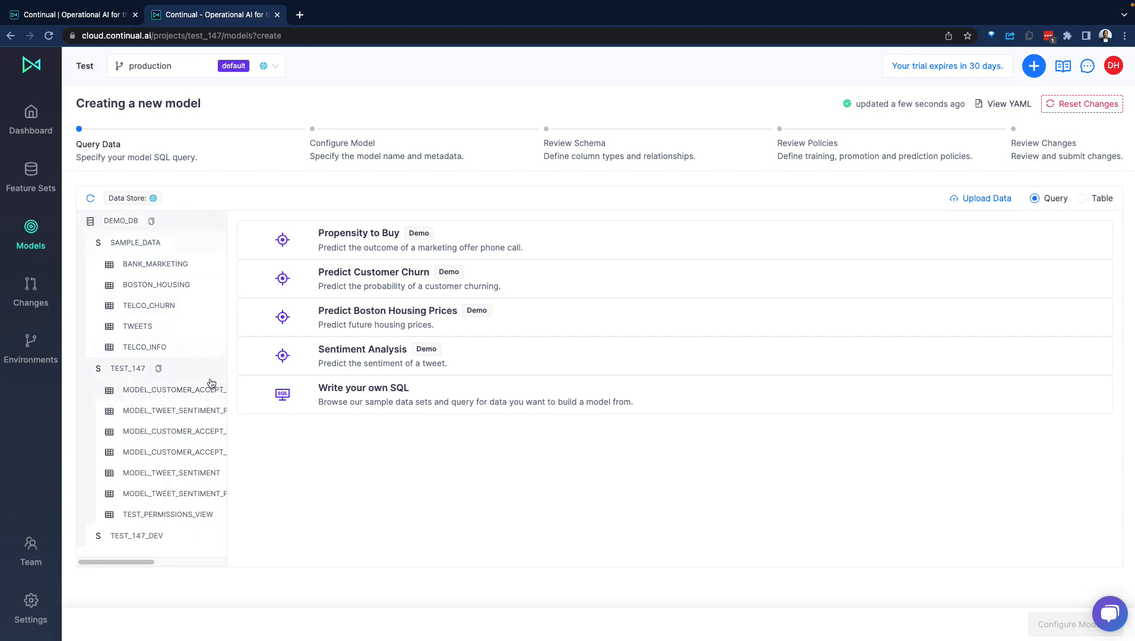
pyautogui.moveTo(228, 365); pyautogui.dragTo(340, 377)
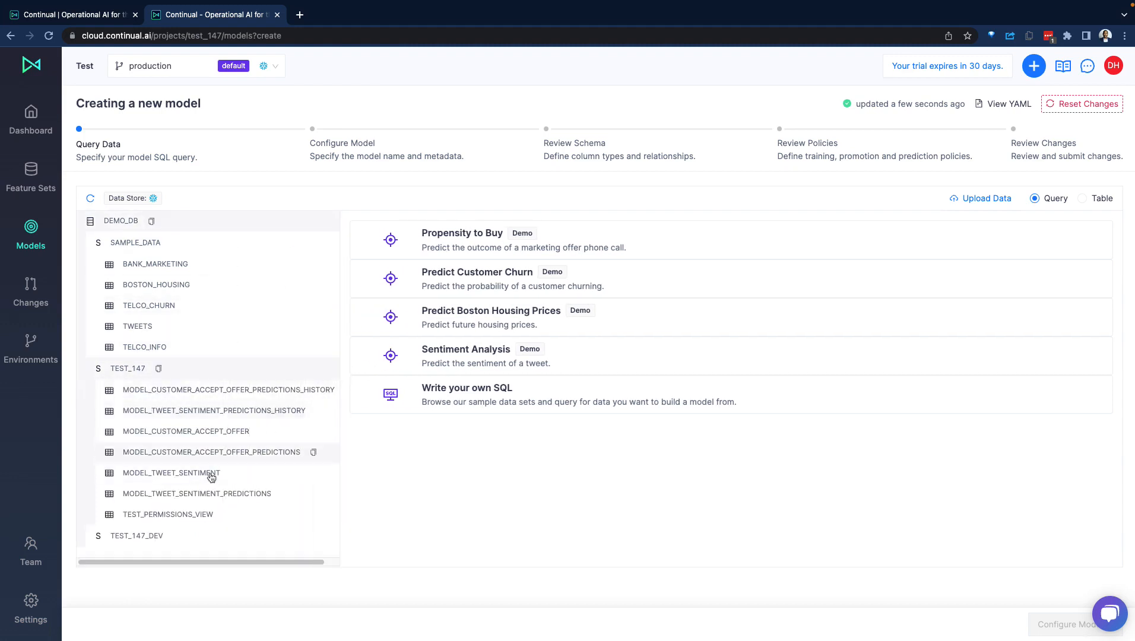
pyautogui.click(122, 539)
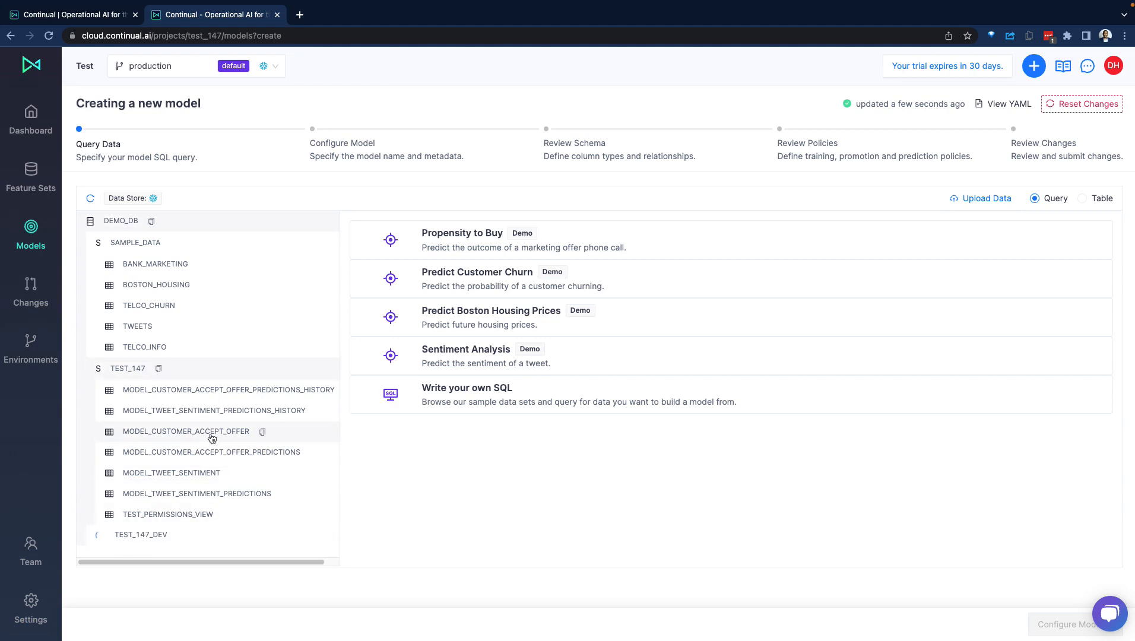
pyautogui.scroll(-5, 212, 439)
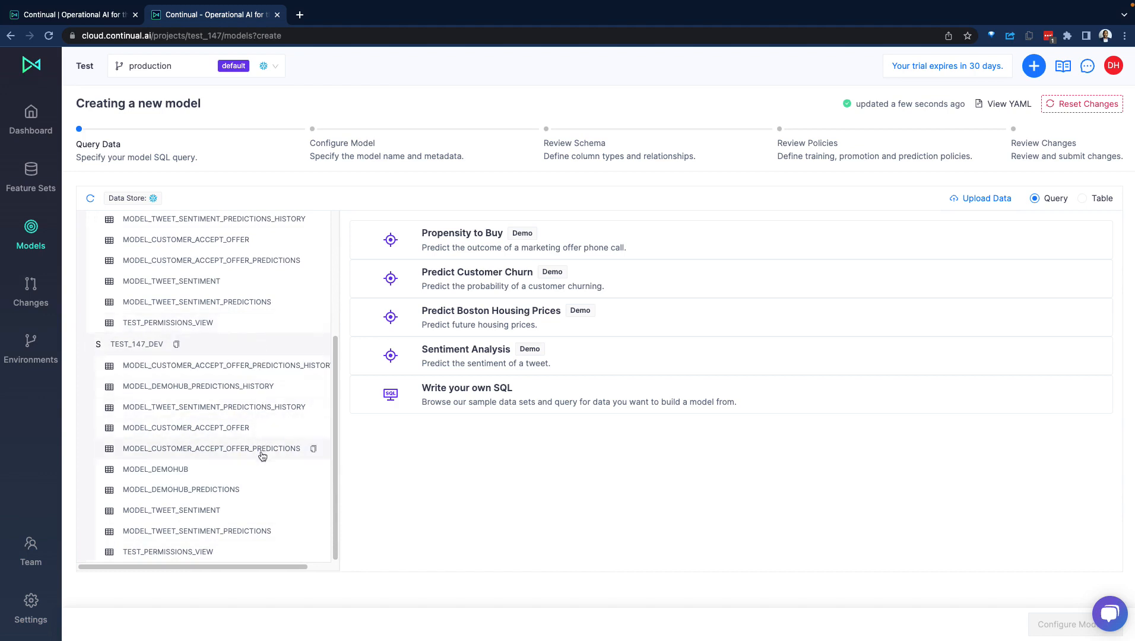
# Step: Preview the query "select * from DEMO_DB.TEST_147_DEV.MODEL_CUSTOMER_ACCEPT_OFFER_PREDICTIONS limit 10;", check its prediction columns and return to the project dashboard
pyautogui.click(313, 449)
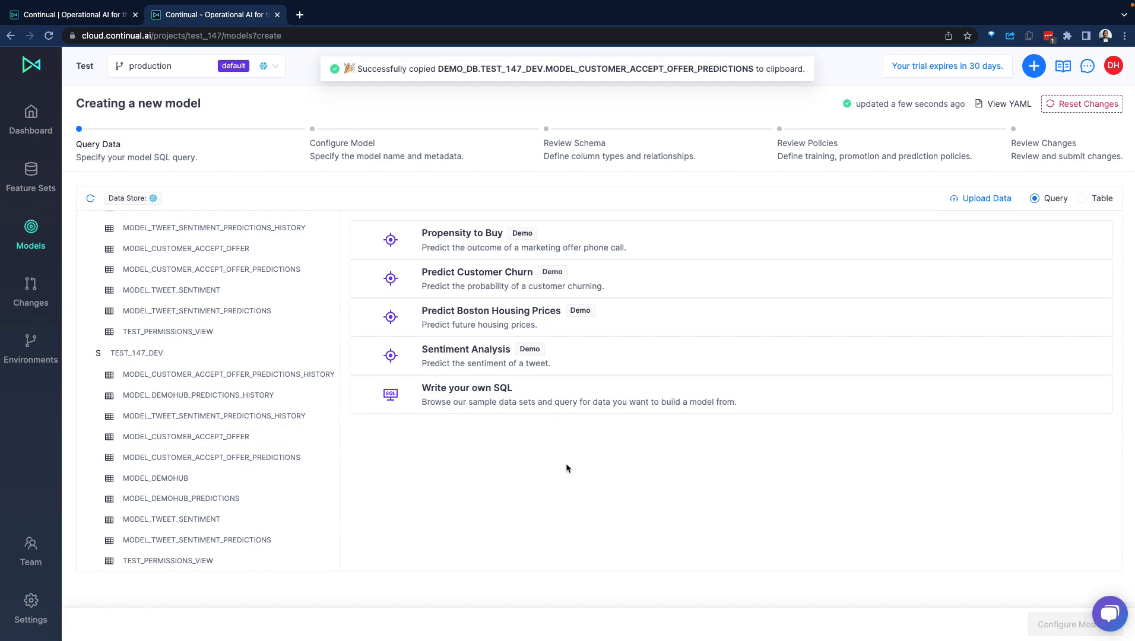
pyautogui.click(511, 391)
pyautogui.write('se')
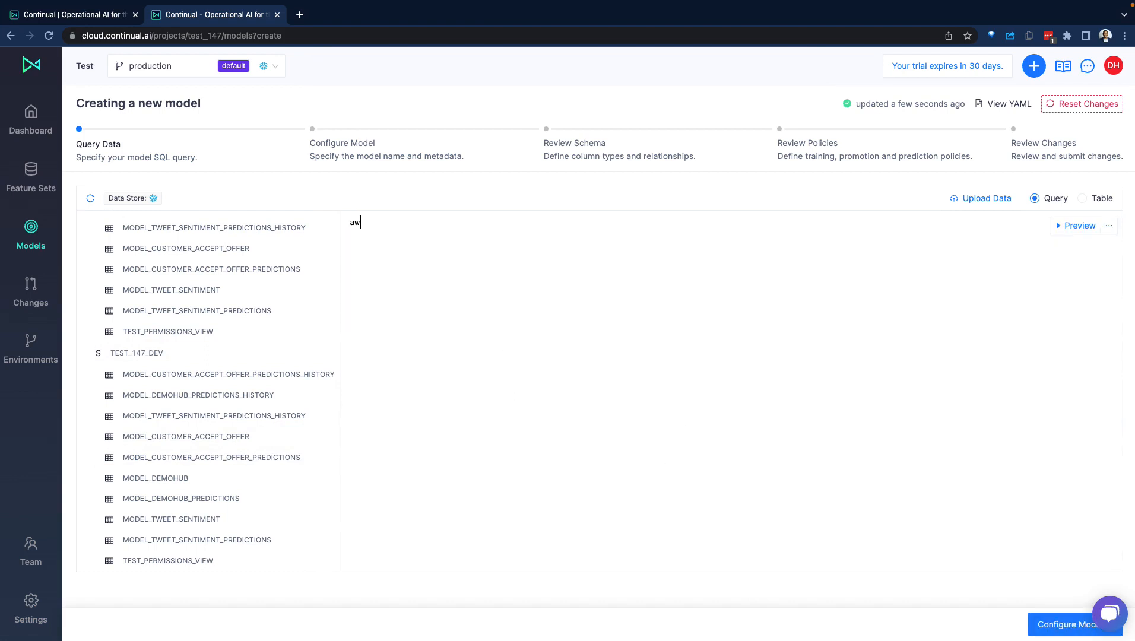
pyautogui.write('lect * from')
pyautogui.press('super+v')
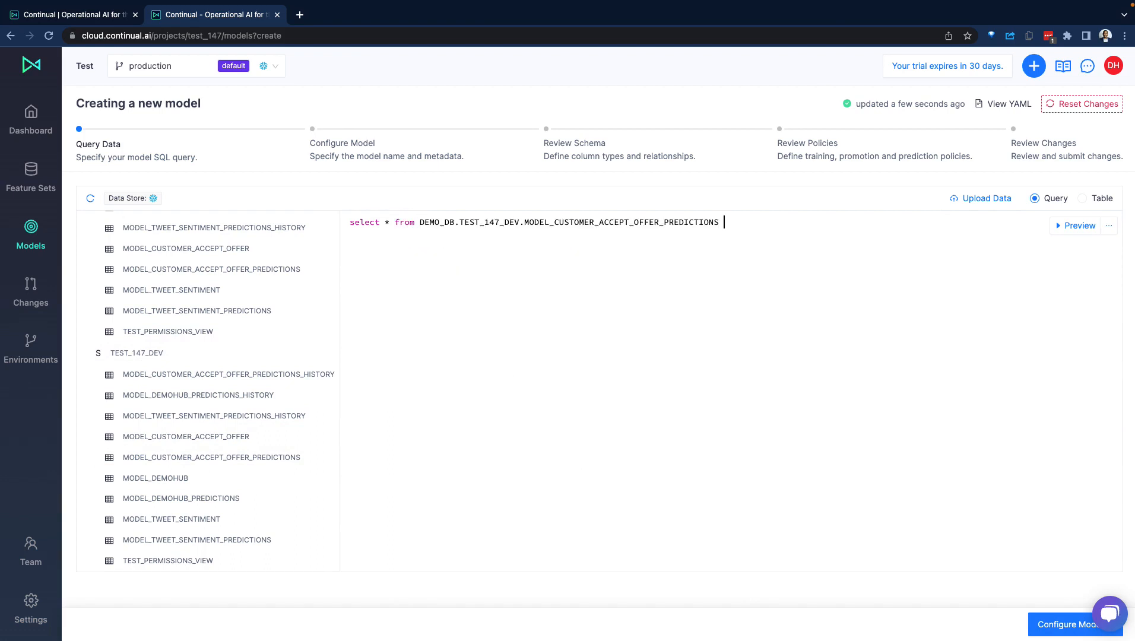
pyautogui.write('limit 10;')
pyautogui.click(1079, 226)
pyautogui.scroll(-1, 251, 483)
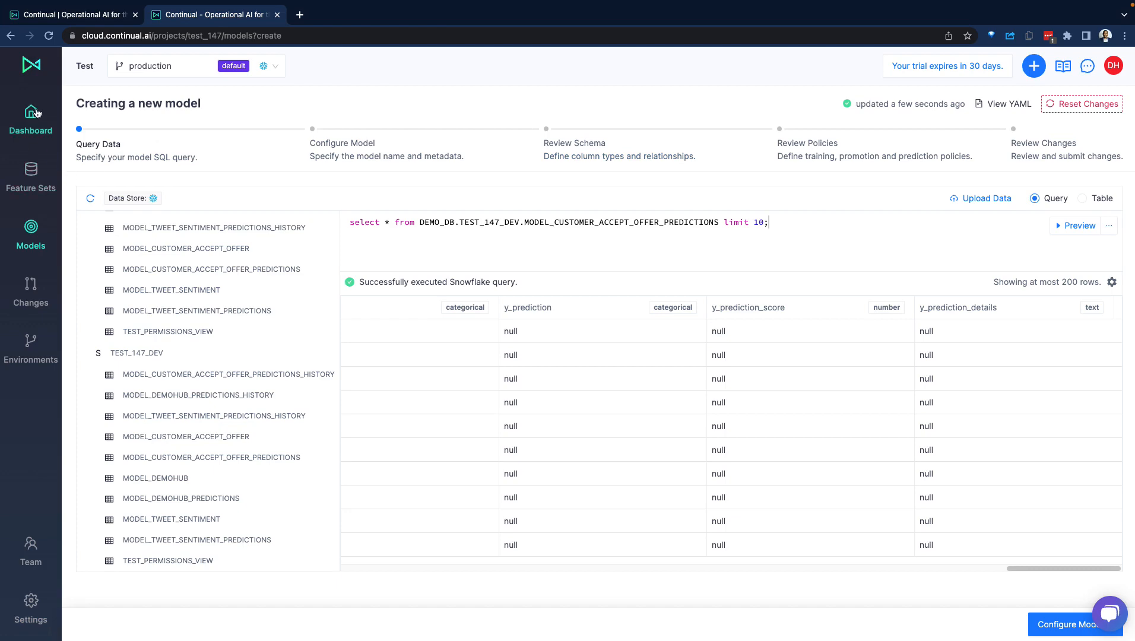
pyautogui.click(51, 96)
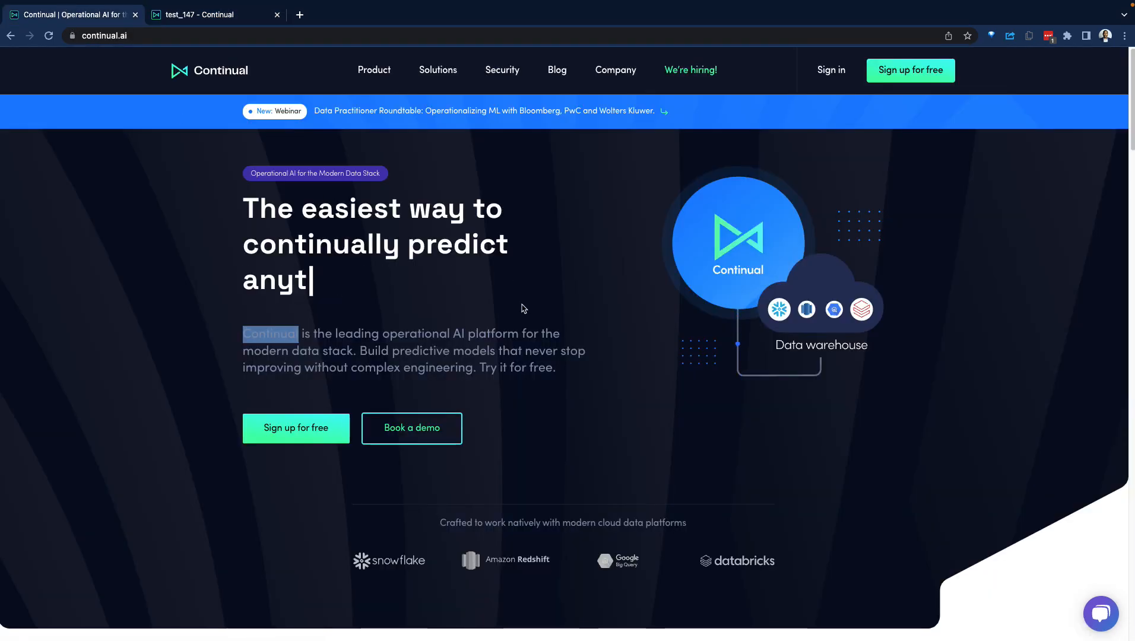